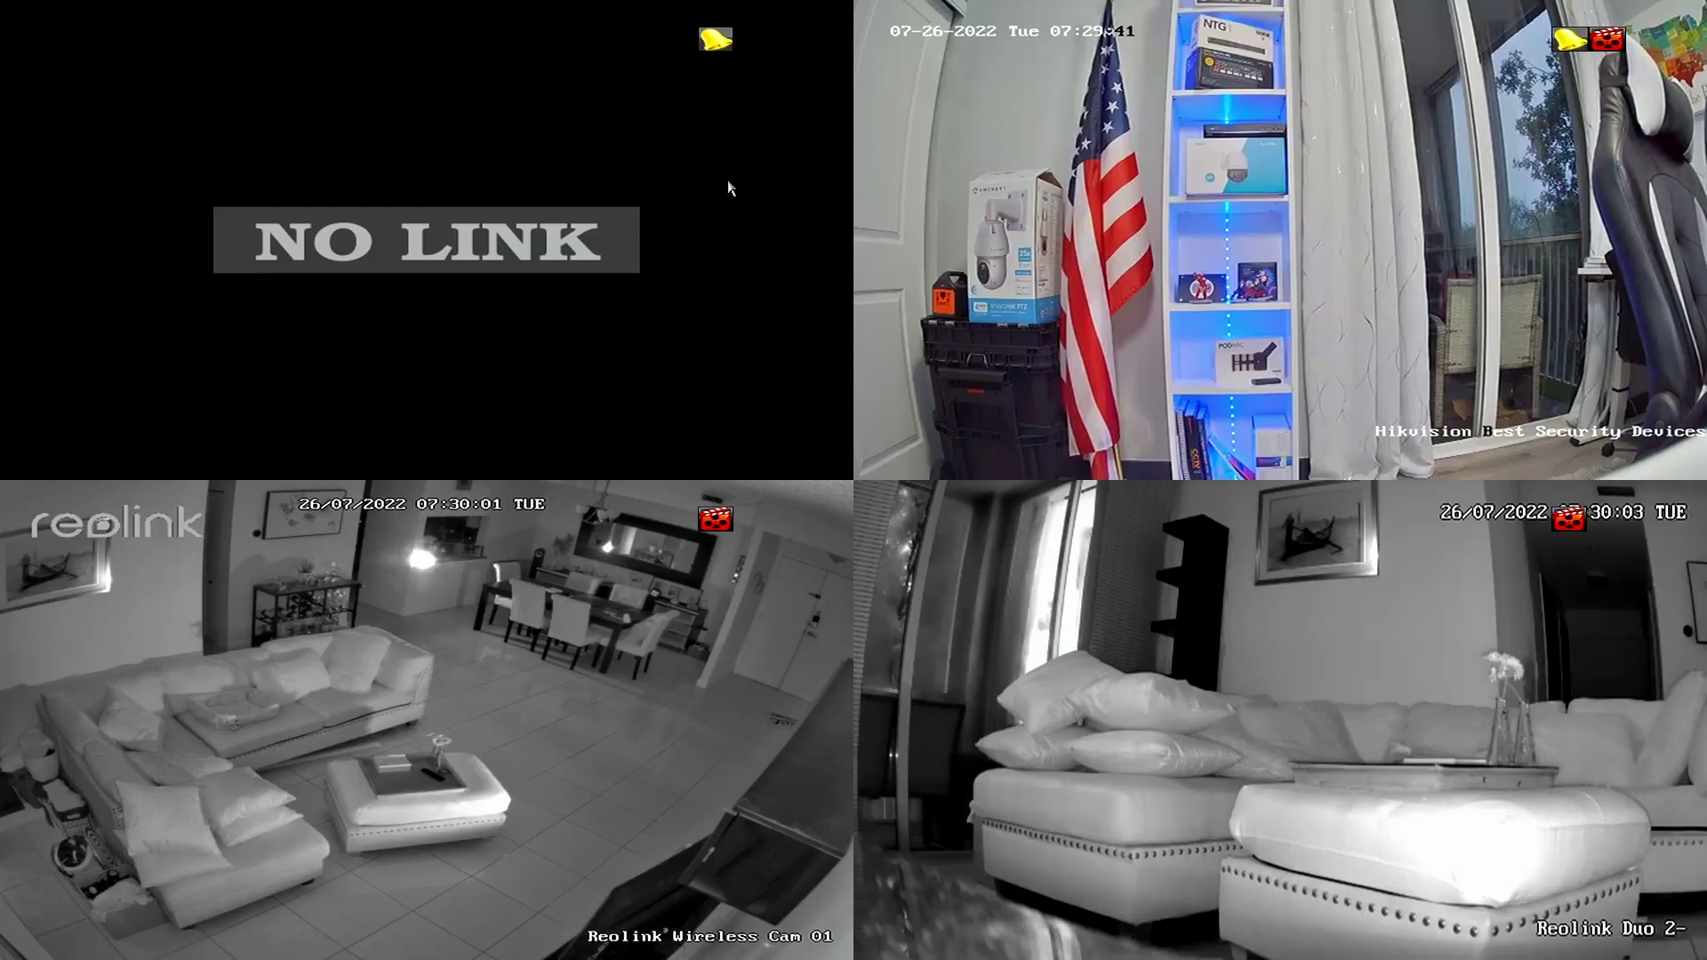
From the live view, go to Menu > Camera to list the cameras, including D1 at 192.168.0.52.
{"action": "right_click", "coordinate": [727, 180]}
{"action": "left_click", "coordinate": [782, 240]}
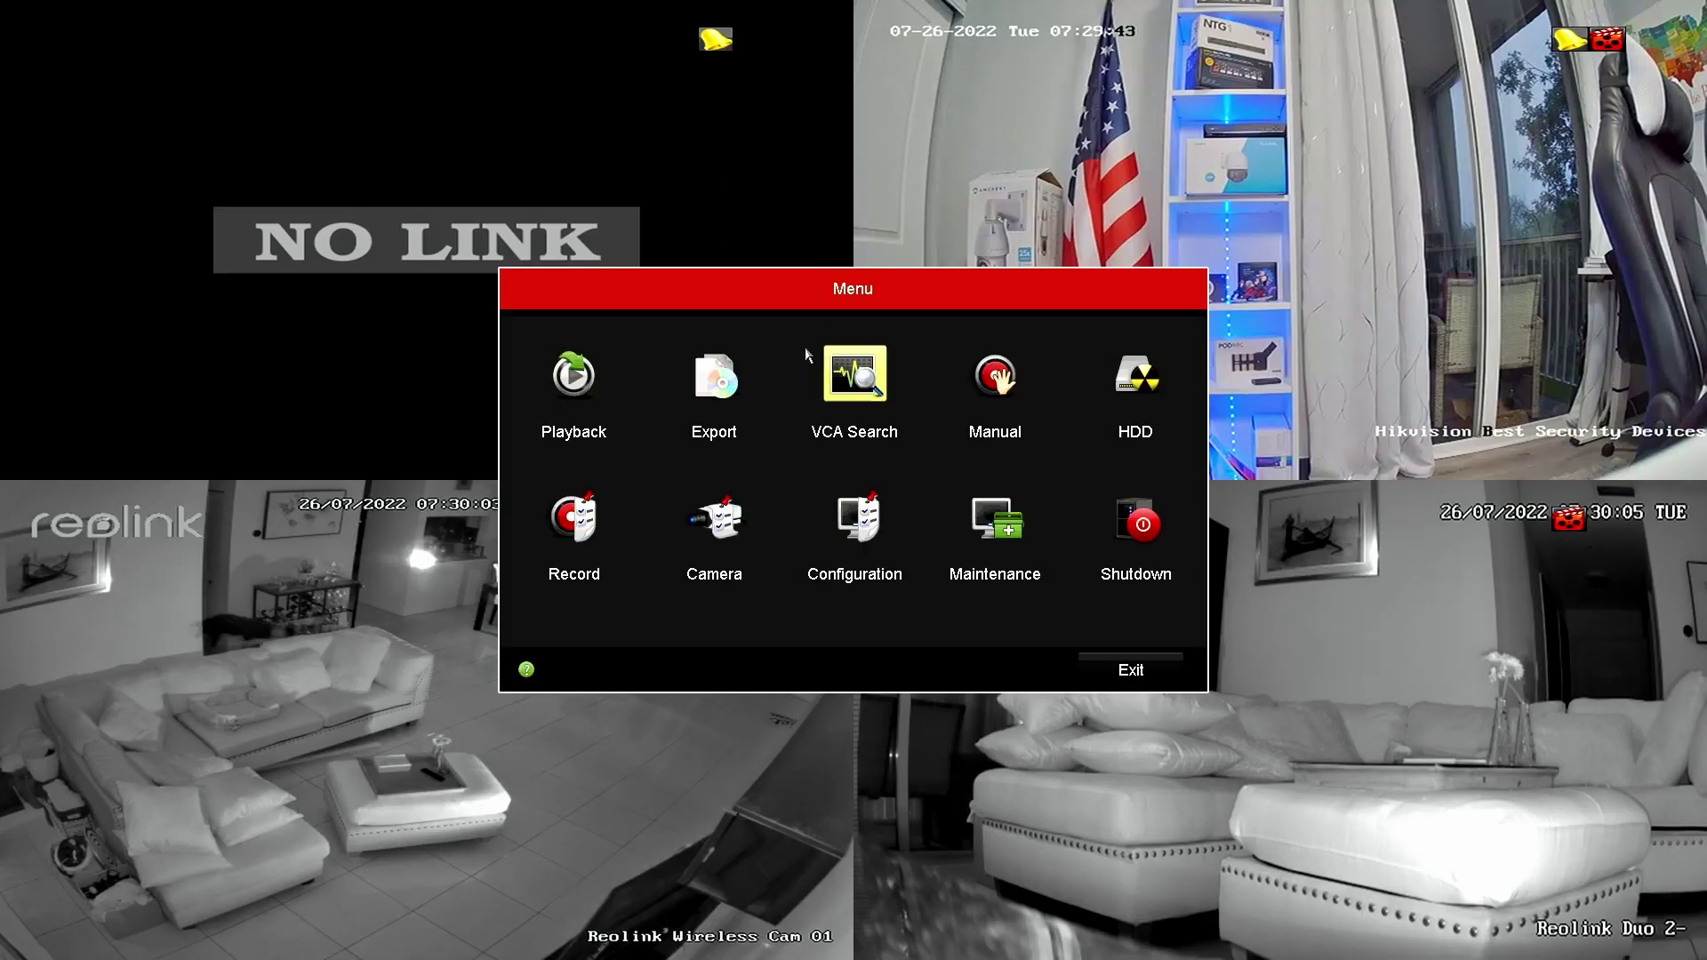
{"action": "left_click", "coordinate": [739, 530]}
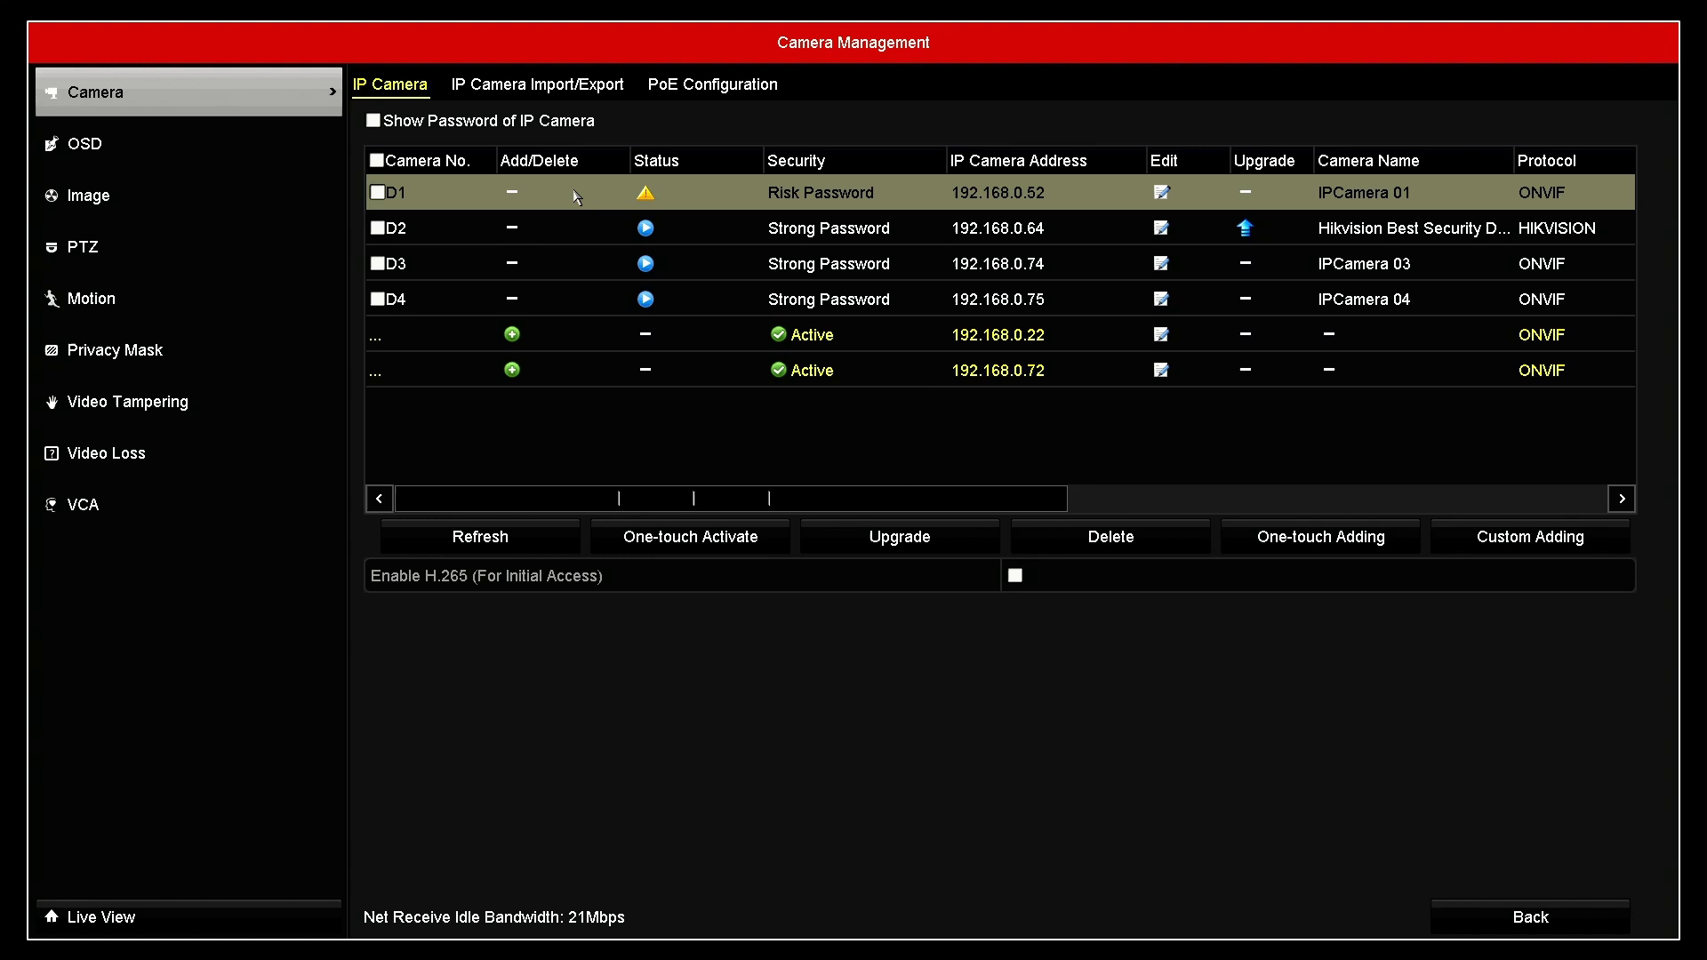
Edit camera D1, enter its ONVIF password on the on-screen keyboard, and confirm with OK.
{"action": "double_click", "coordinate": [514, 195]}
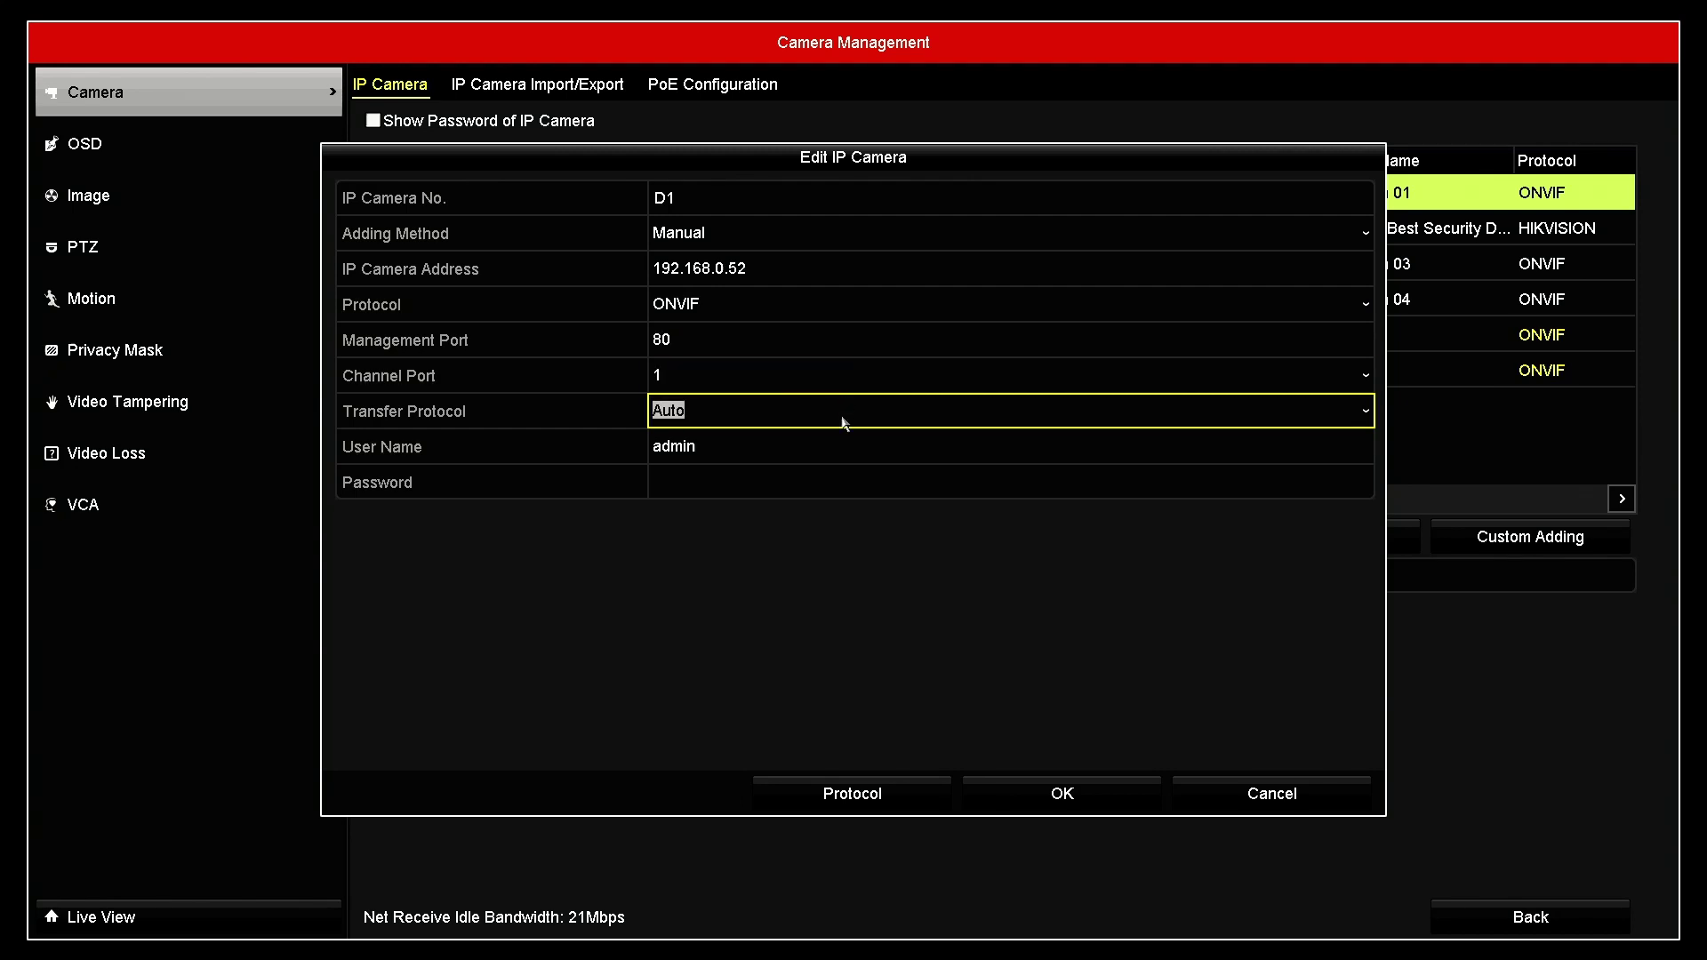
{"action": "left_click", "coordinate": [816, 489]}
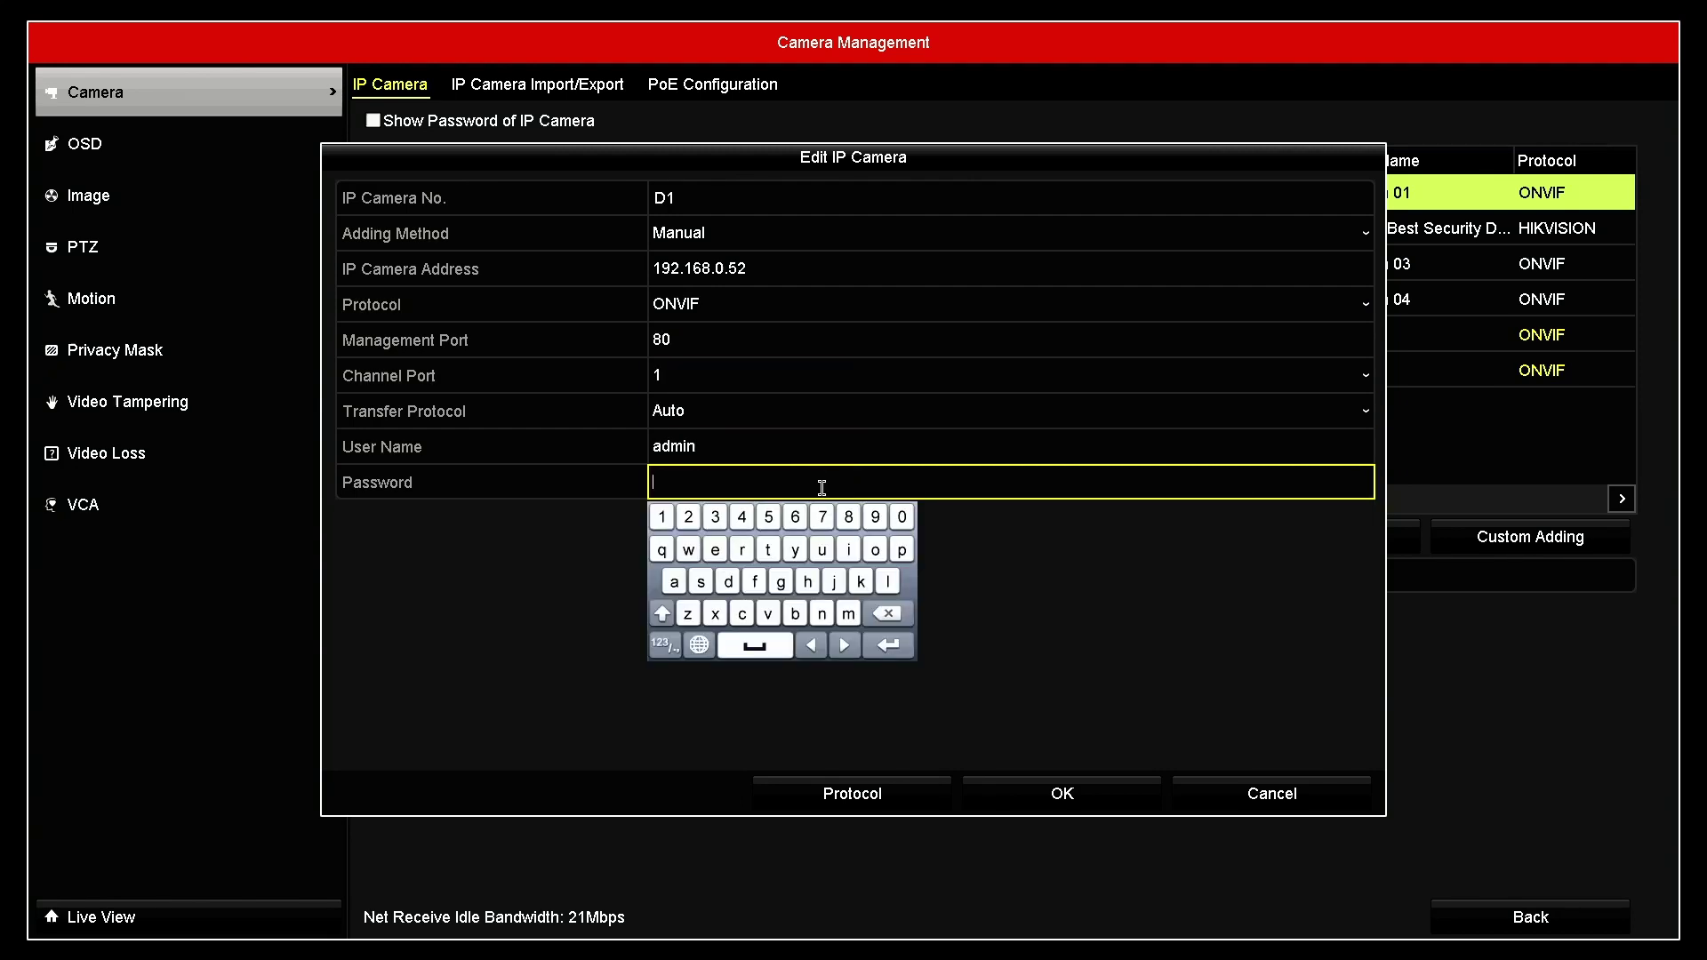
{"action": "left_click", "coordinate": [880, 556]}
{"action": "left_click", "coordinate": [675, 584]}
{"action": "left_click", "coordinate": [887, 645]}
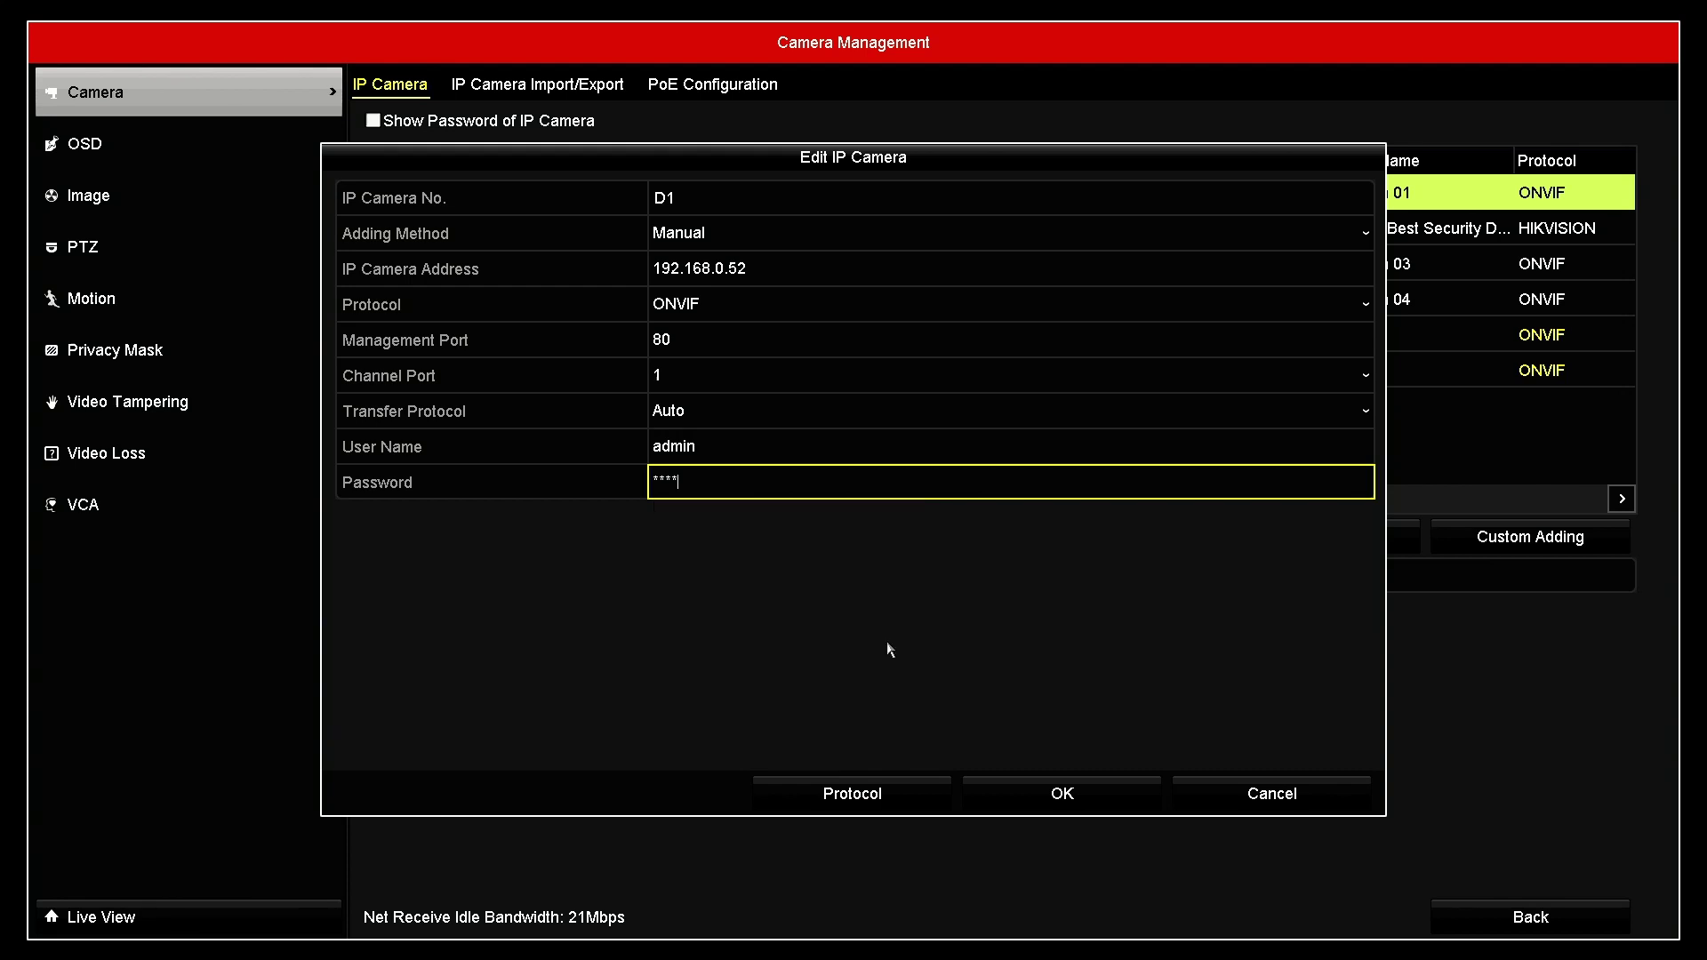
{"action": "left_click", "coordinate": [1074, 795]}
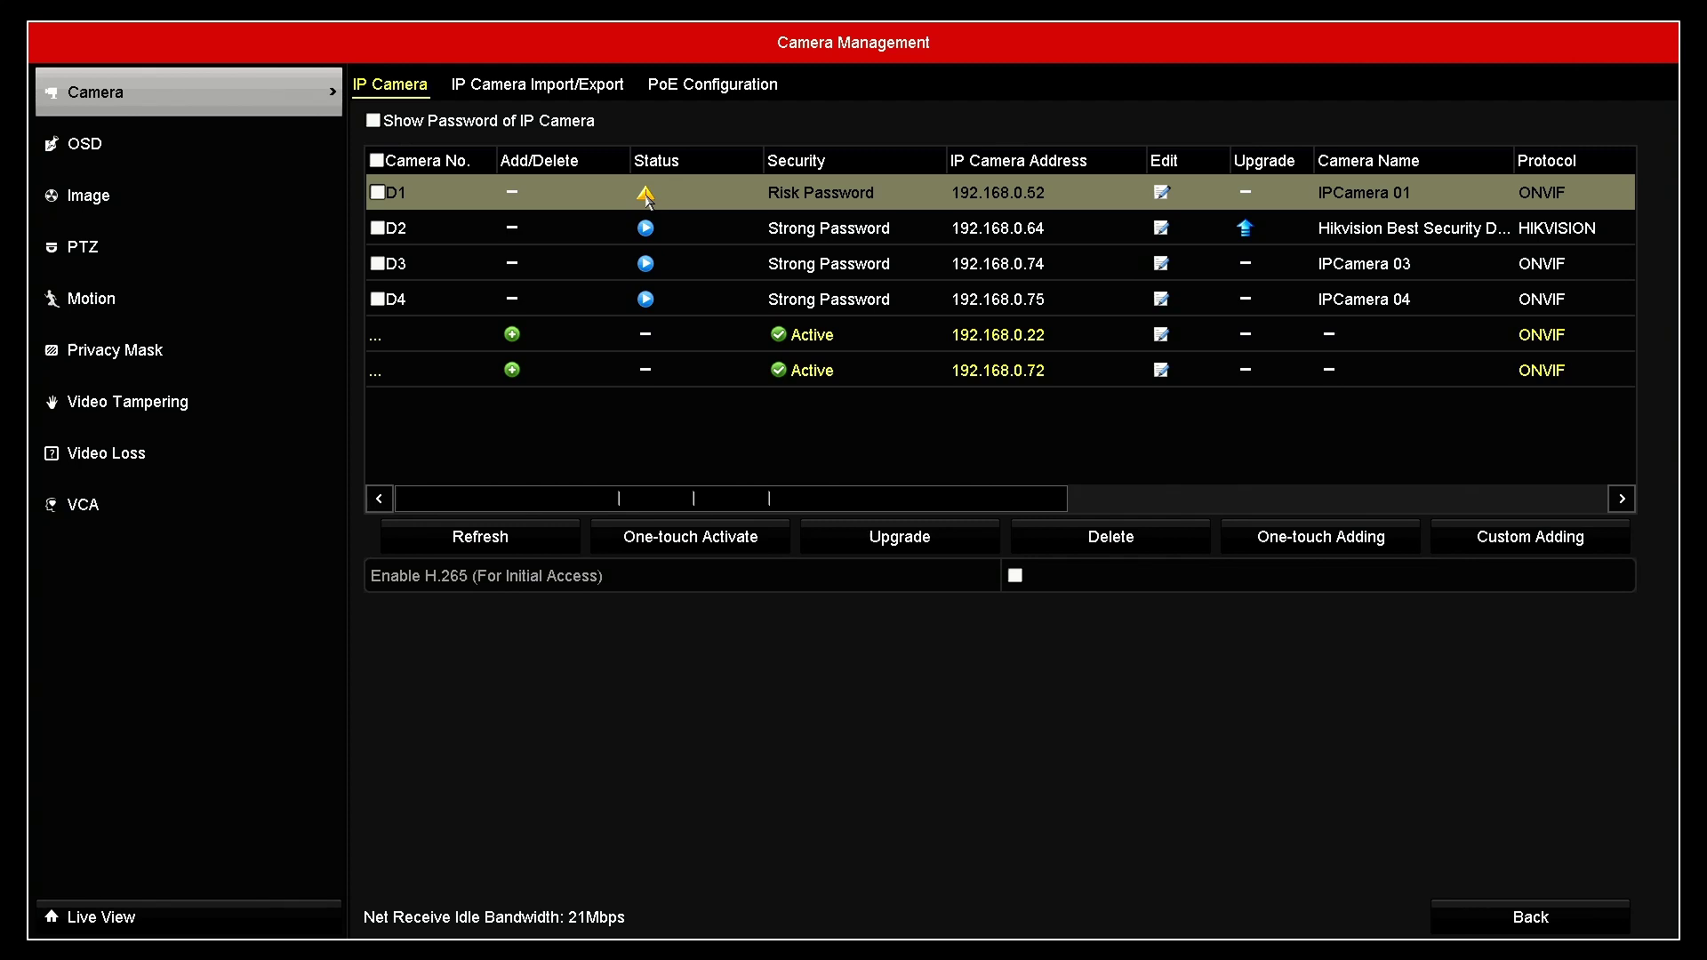
{"action": "left_click", "coordinate": [647, 196]}
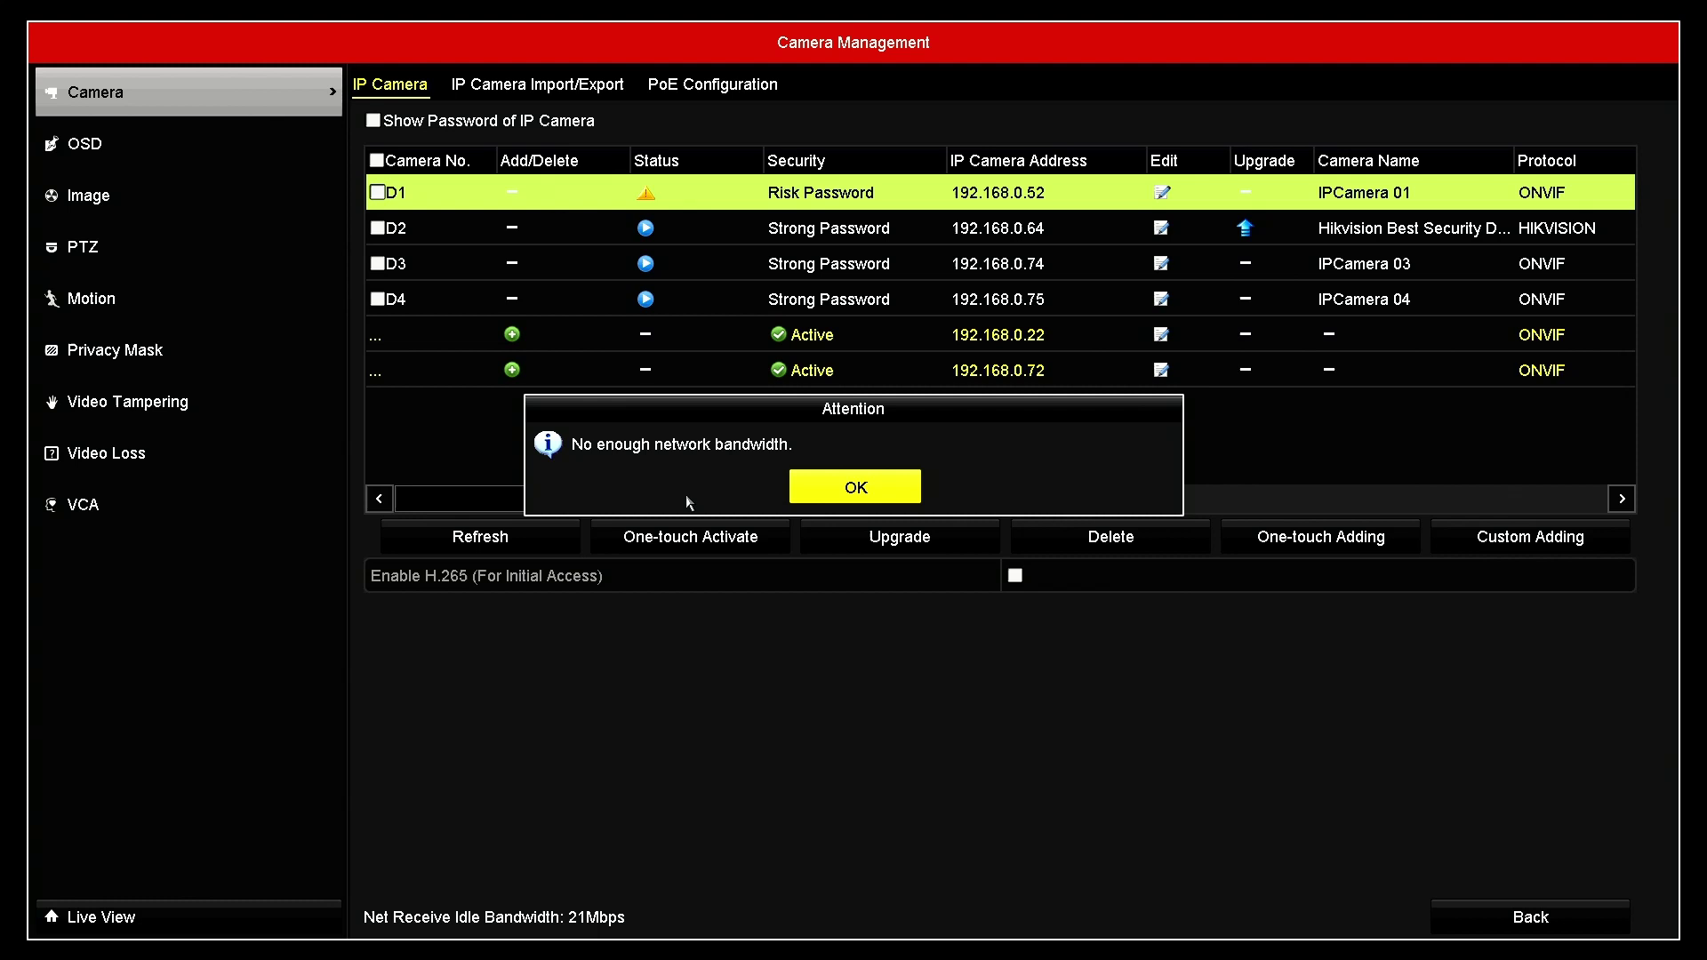
{"action": "left_click", "coordinate": [851, 496]}
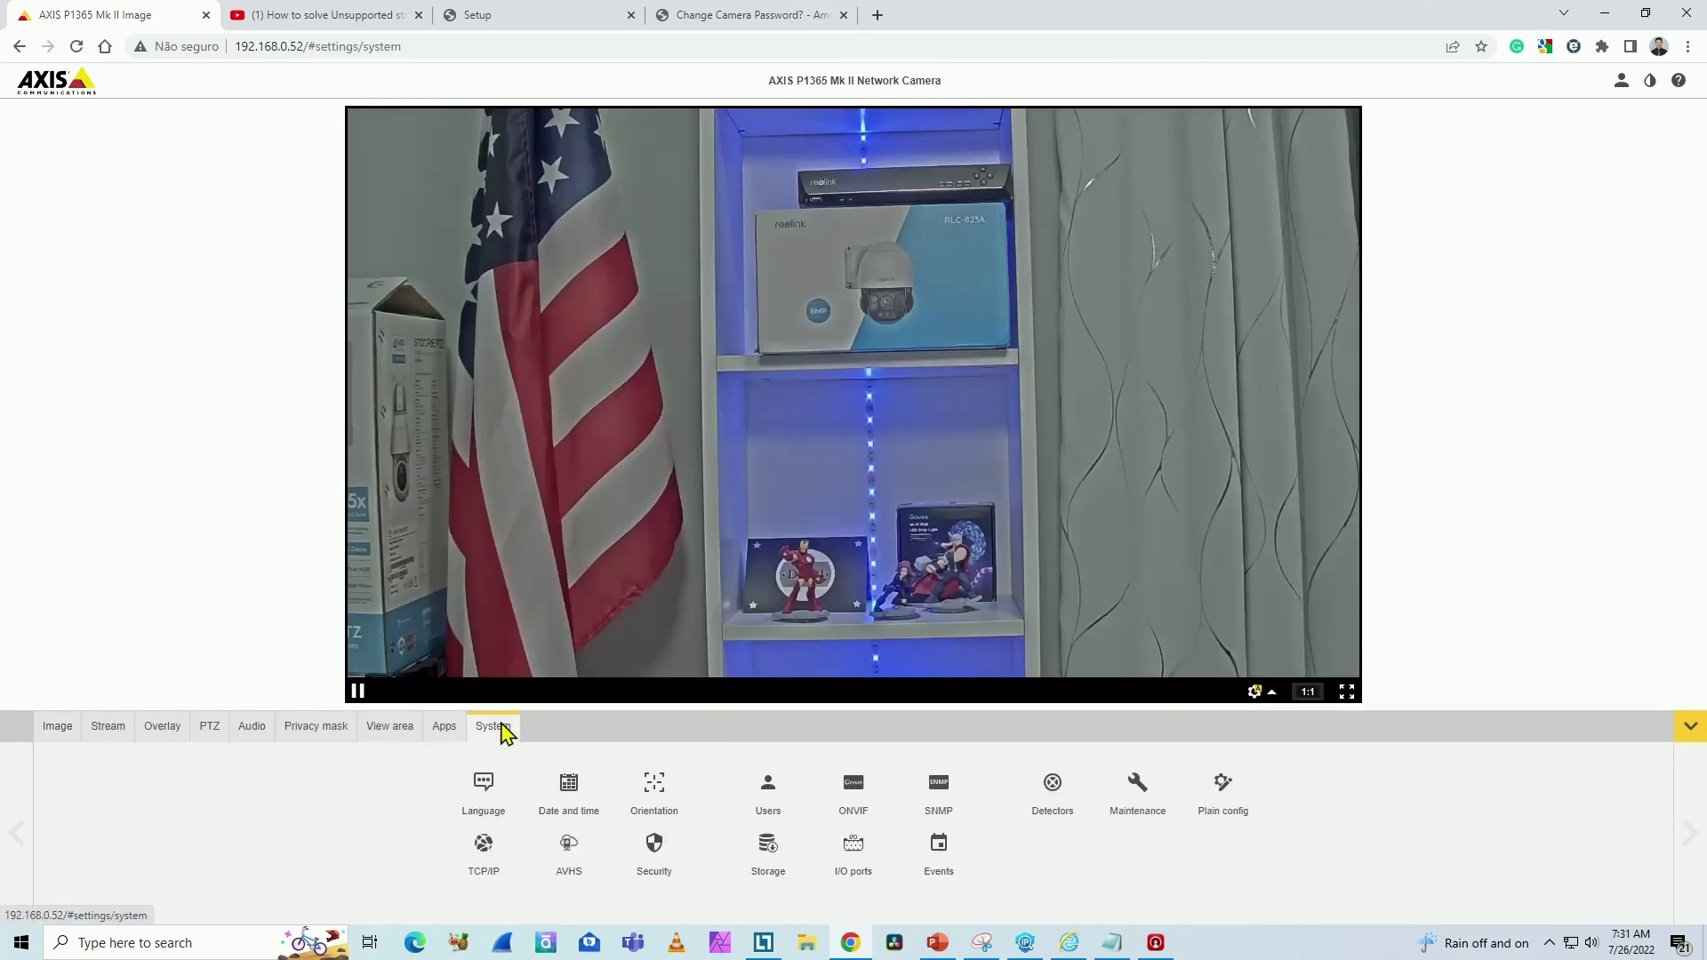
On the Axis System > ONVIF page, collapse the admin user card and expand profile_1 h264.
{"action": "left_click", "coordinate": [851, 798]}
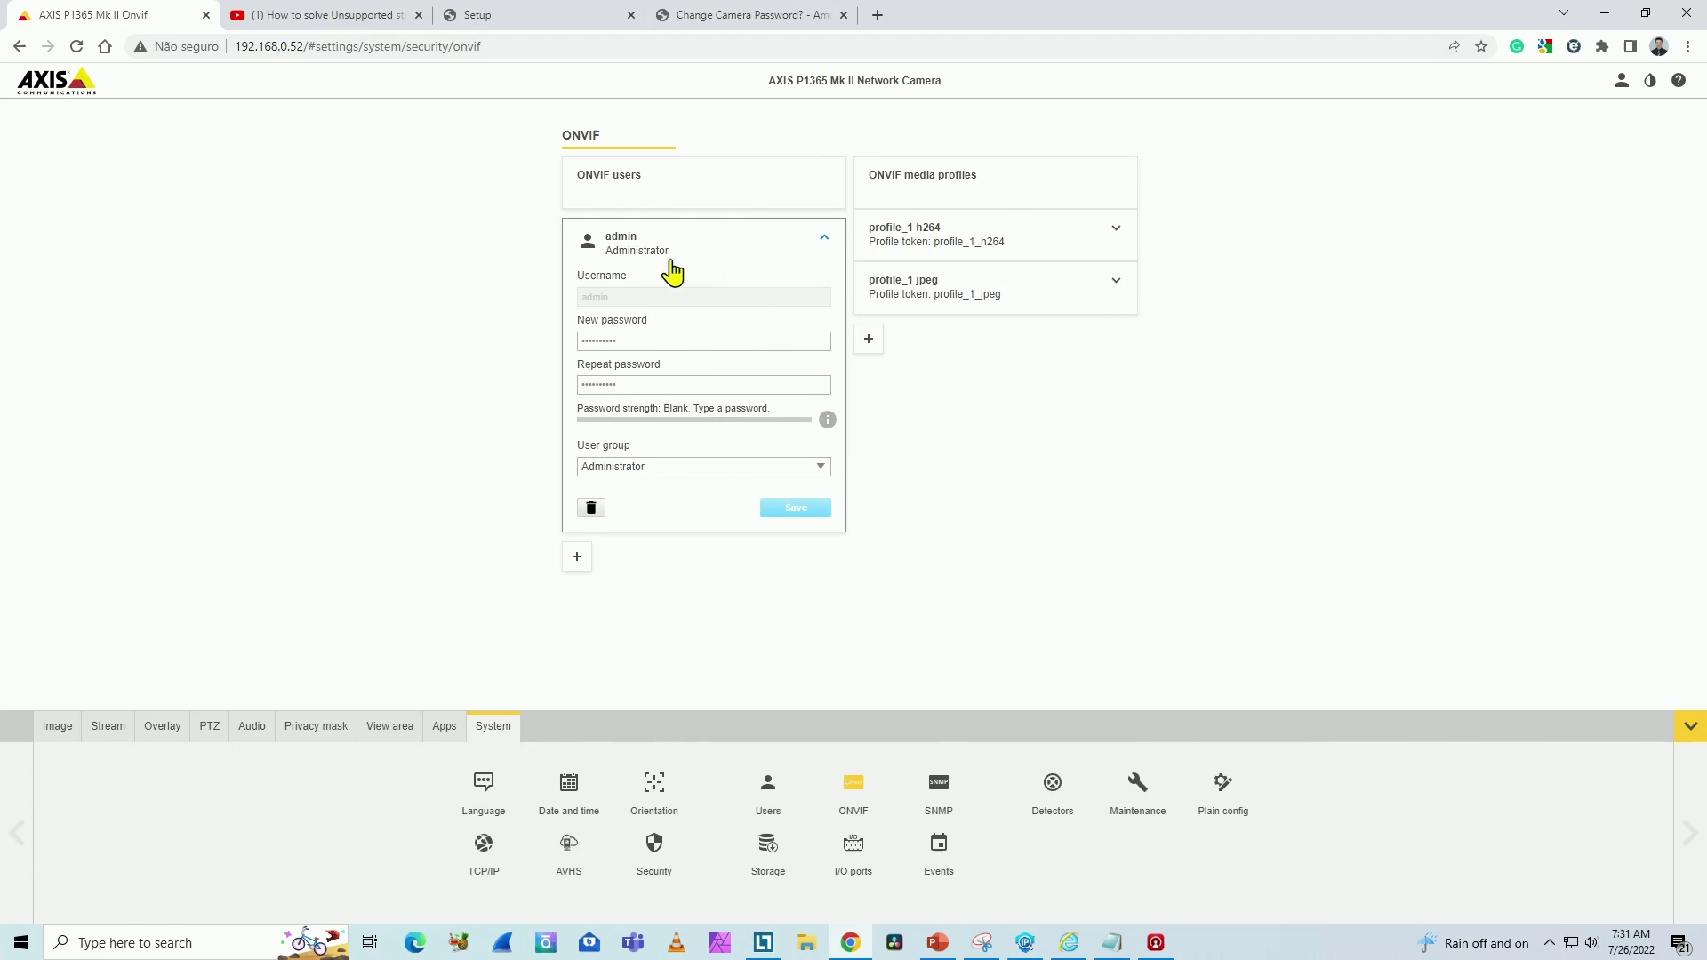
{"action": "left_click", "coordinate": [824, 238]}
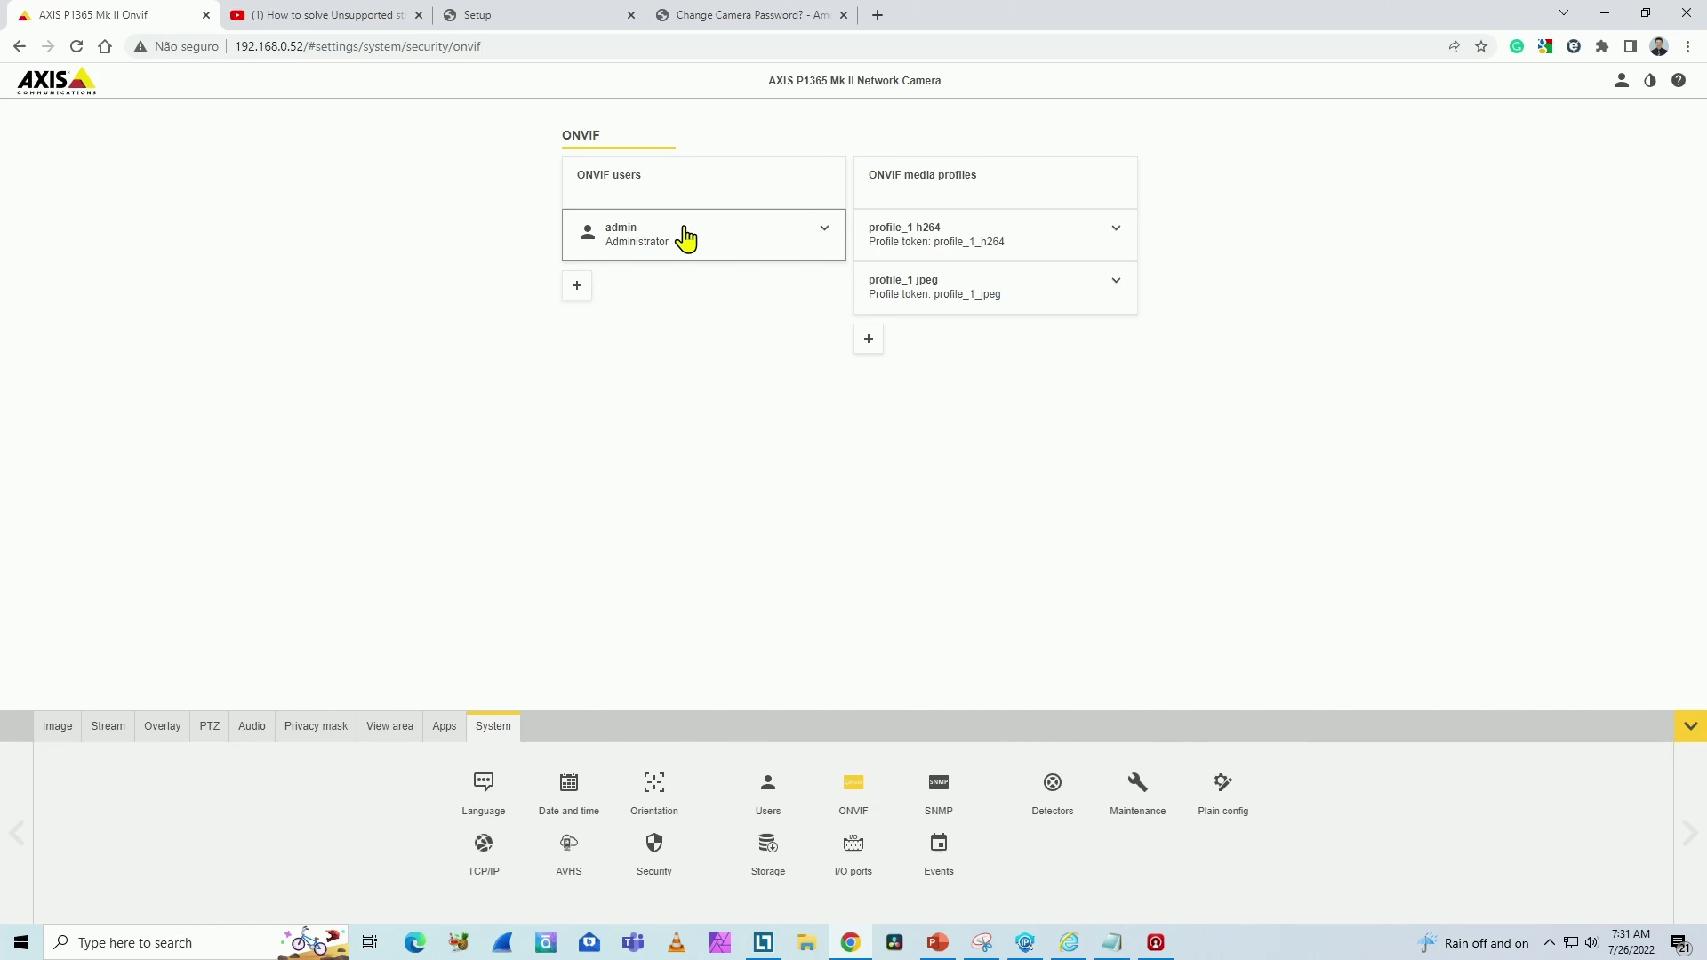
{"action": "left_click", "coordinate": [1109, 237]}
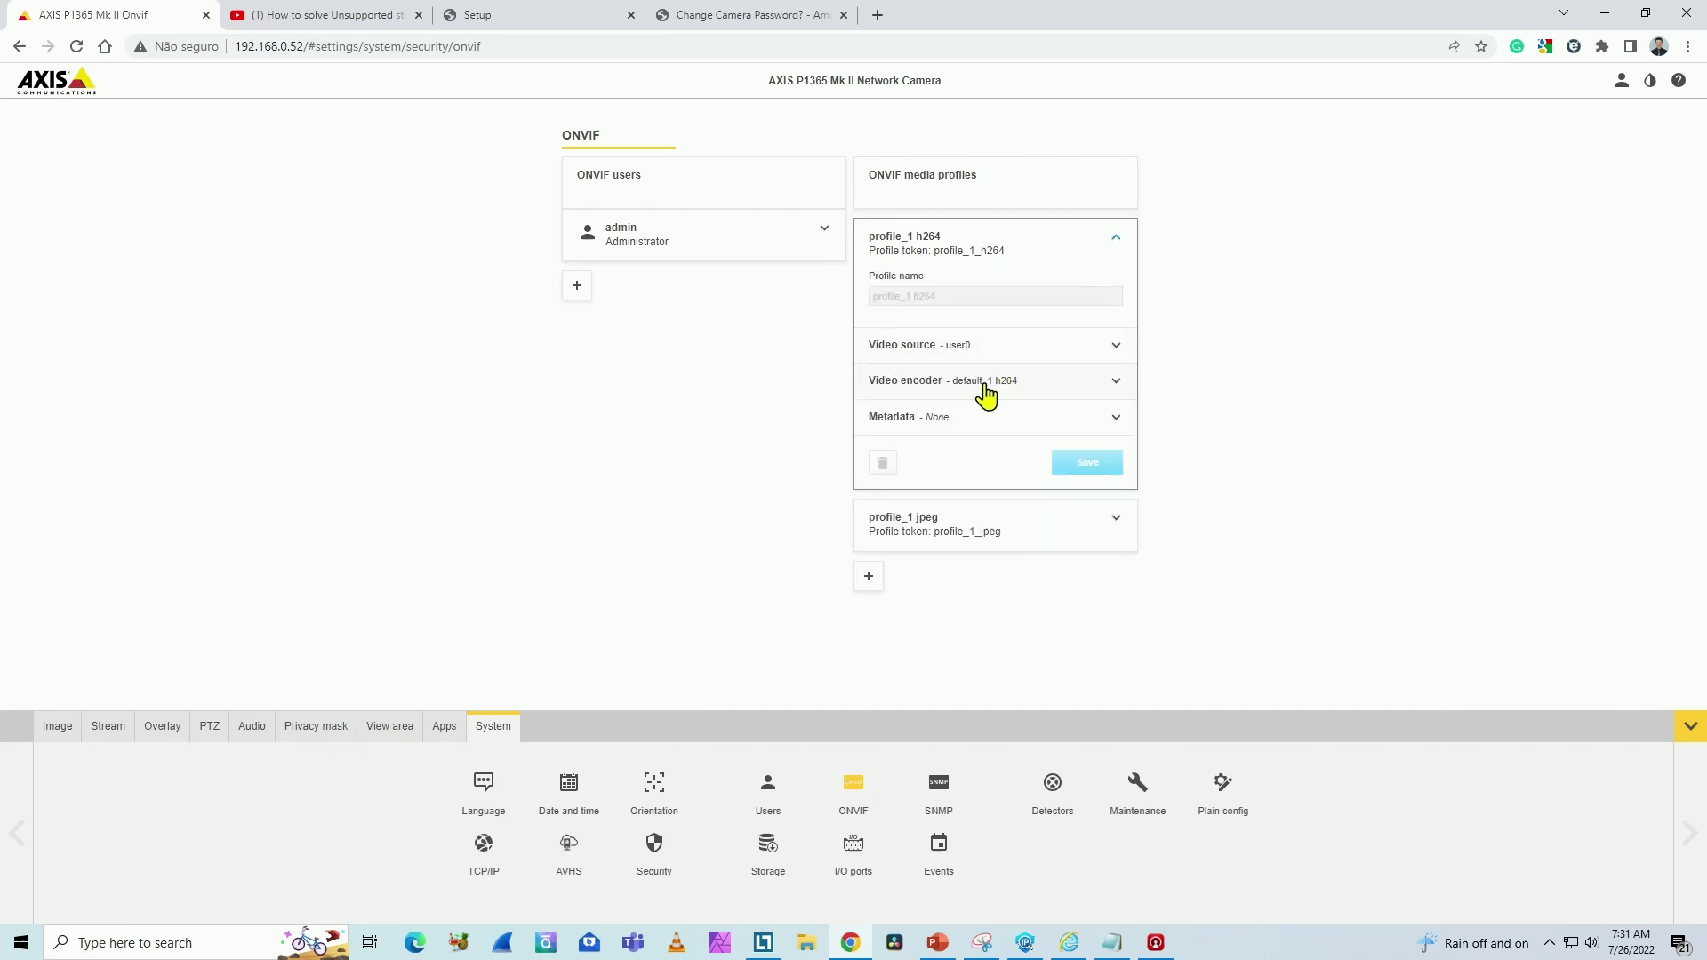
{"action": "left_click", "coordinate": [984, 387]}
{"action": "scroll", "coordinate": [947, 547], "scroll_direction": "down", "scroll_amount": 6}
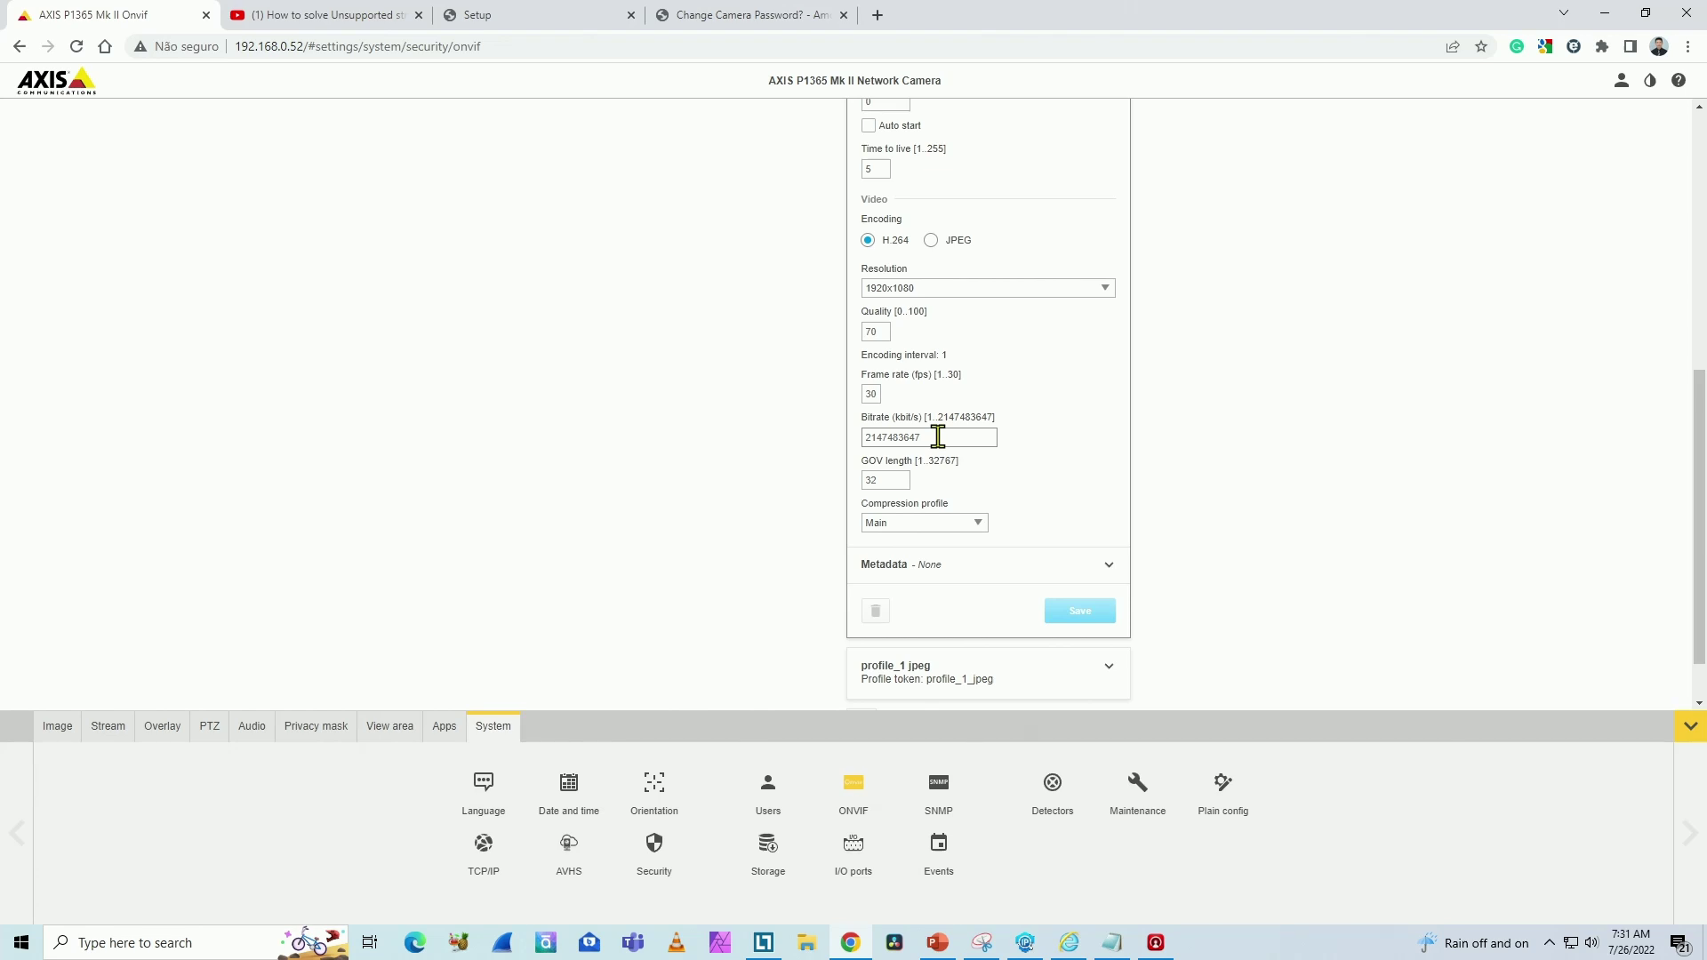
{"action": "left_click_drag", "start_coordinate": [938, 437], "coordinate": [860, 444]}
{"action": "type", "text": "4096"}
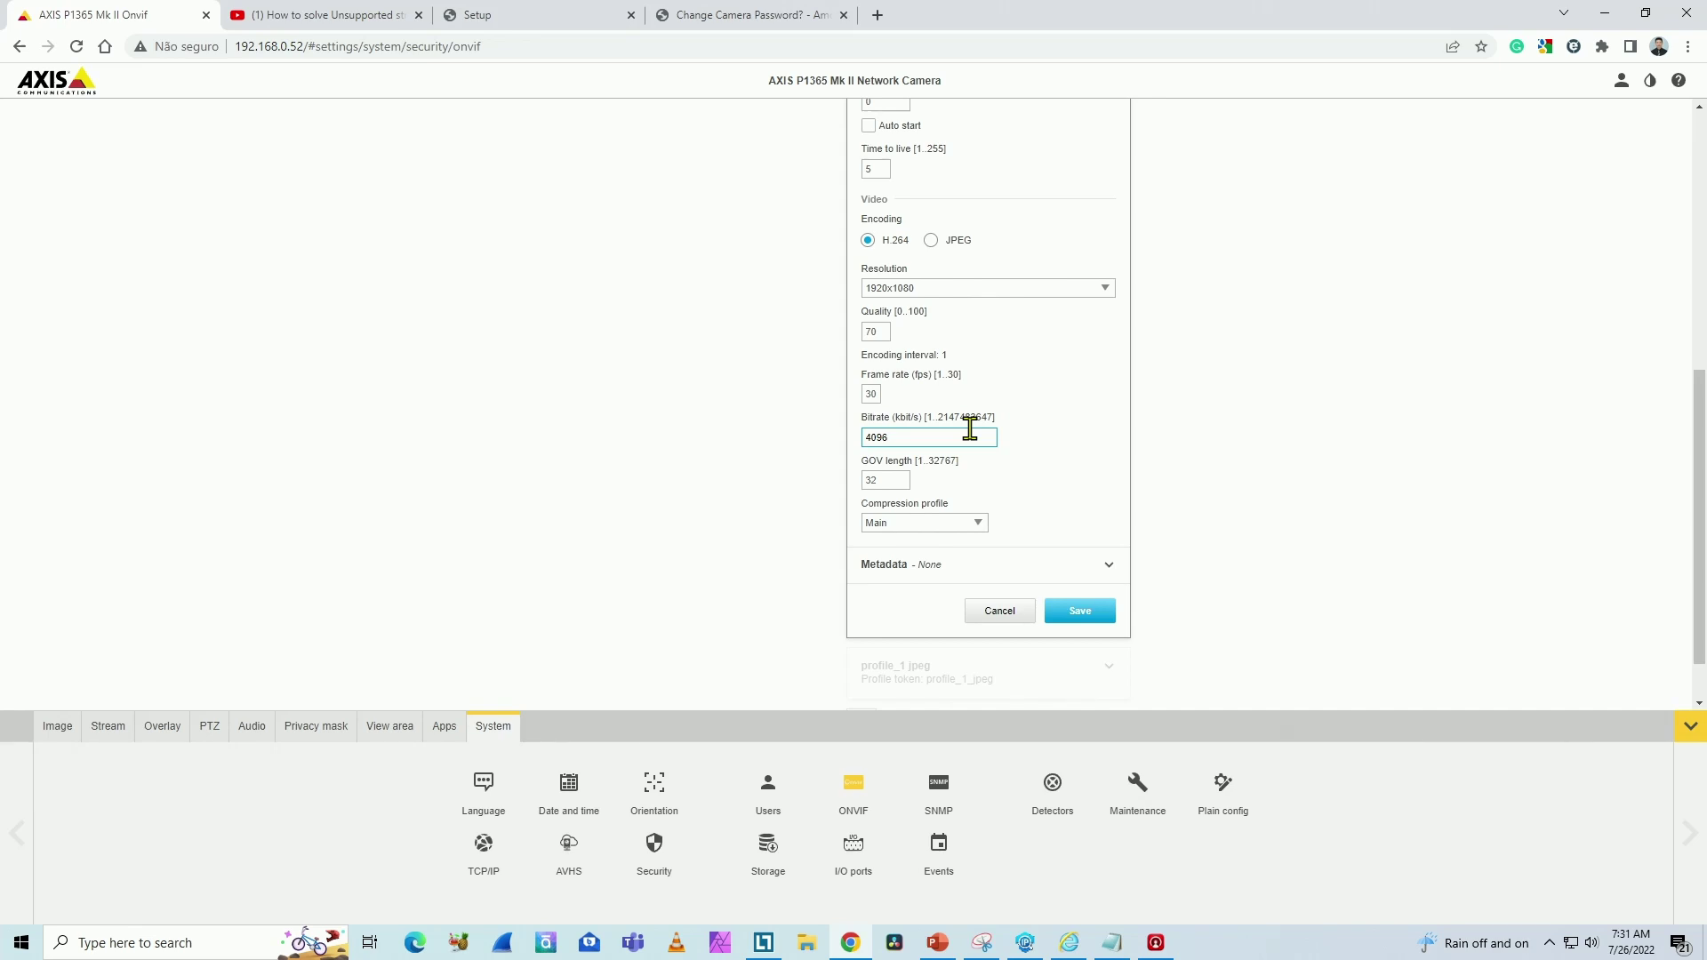
{"action": "left_click", "coordinate": [1080, 618]}
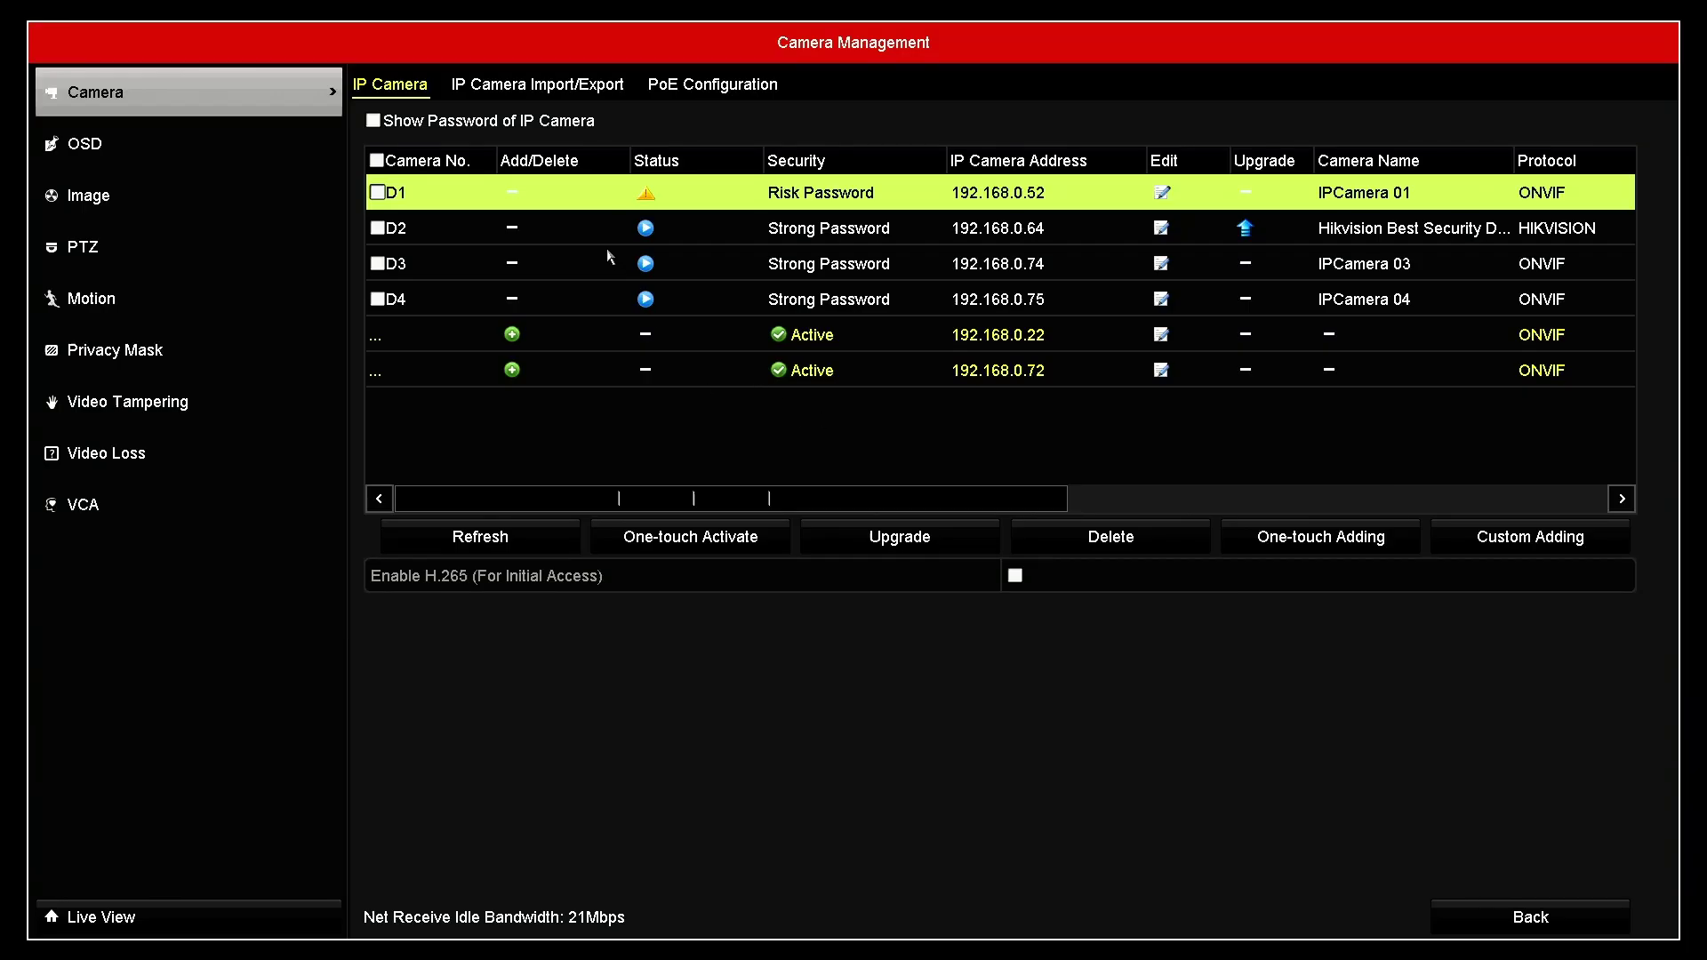
Re-enter camera D1's password in Edit IP Camera and save so D1 reconnects.
{"action": "double_click", "coordinate": [520, 197]}
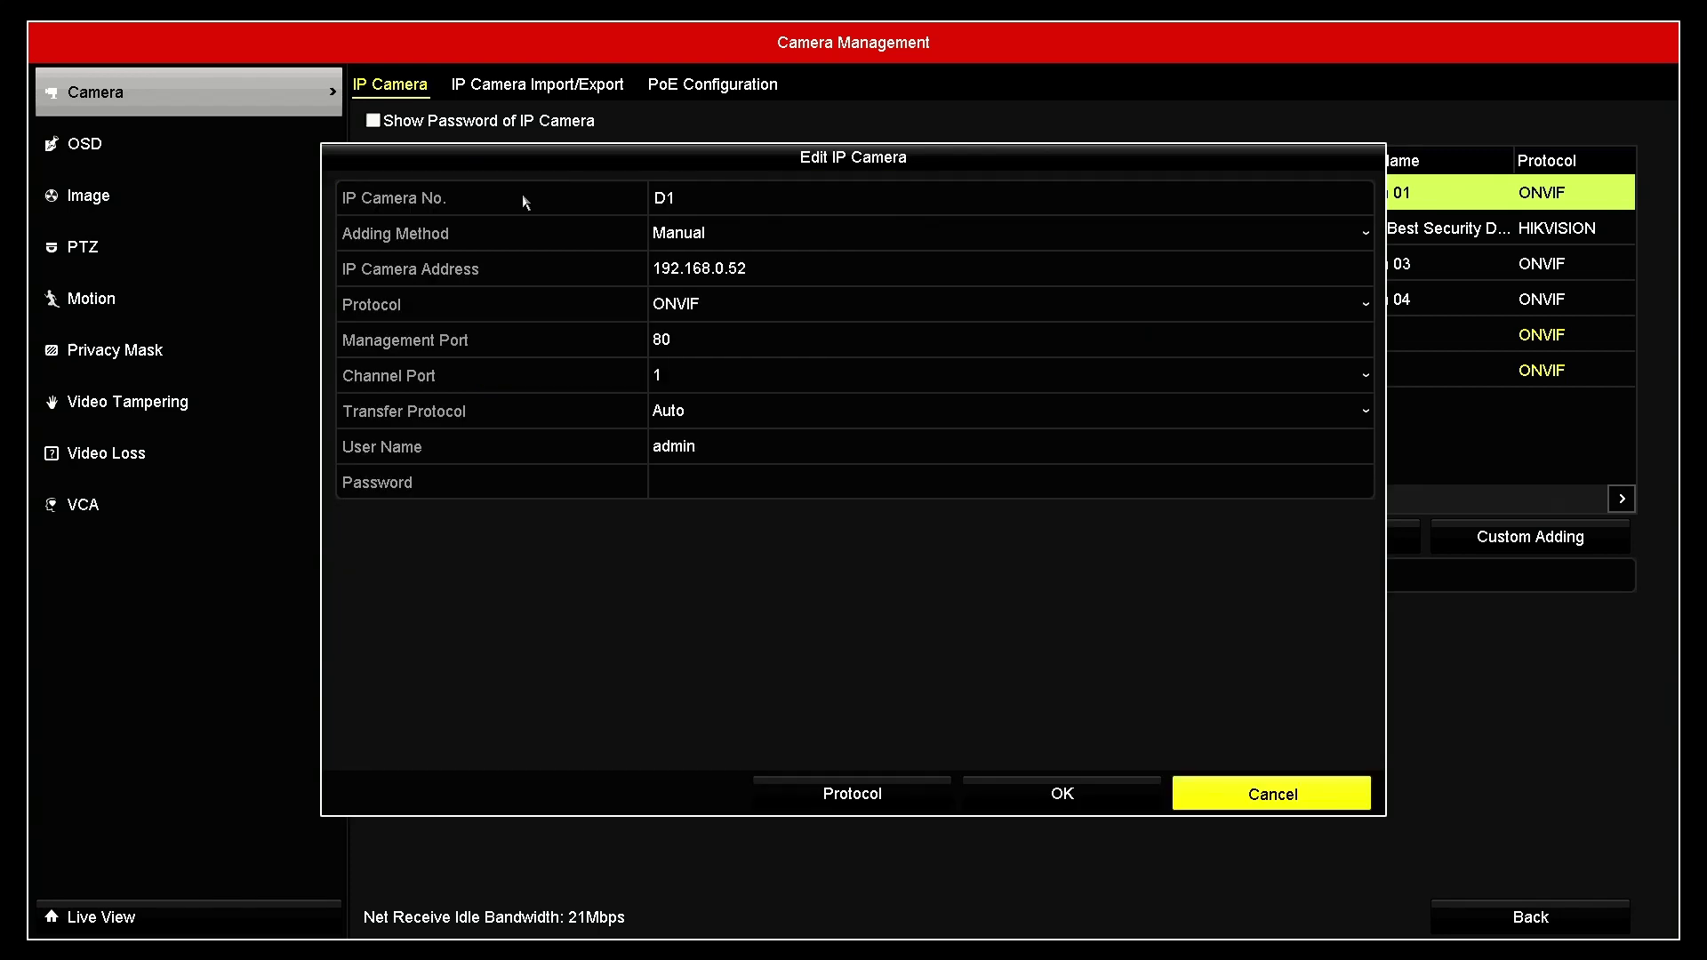
{"action": "left_click", "coordinate": [760, 480]}
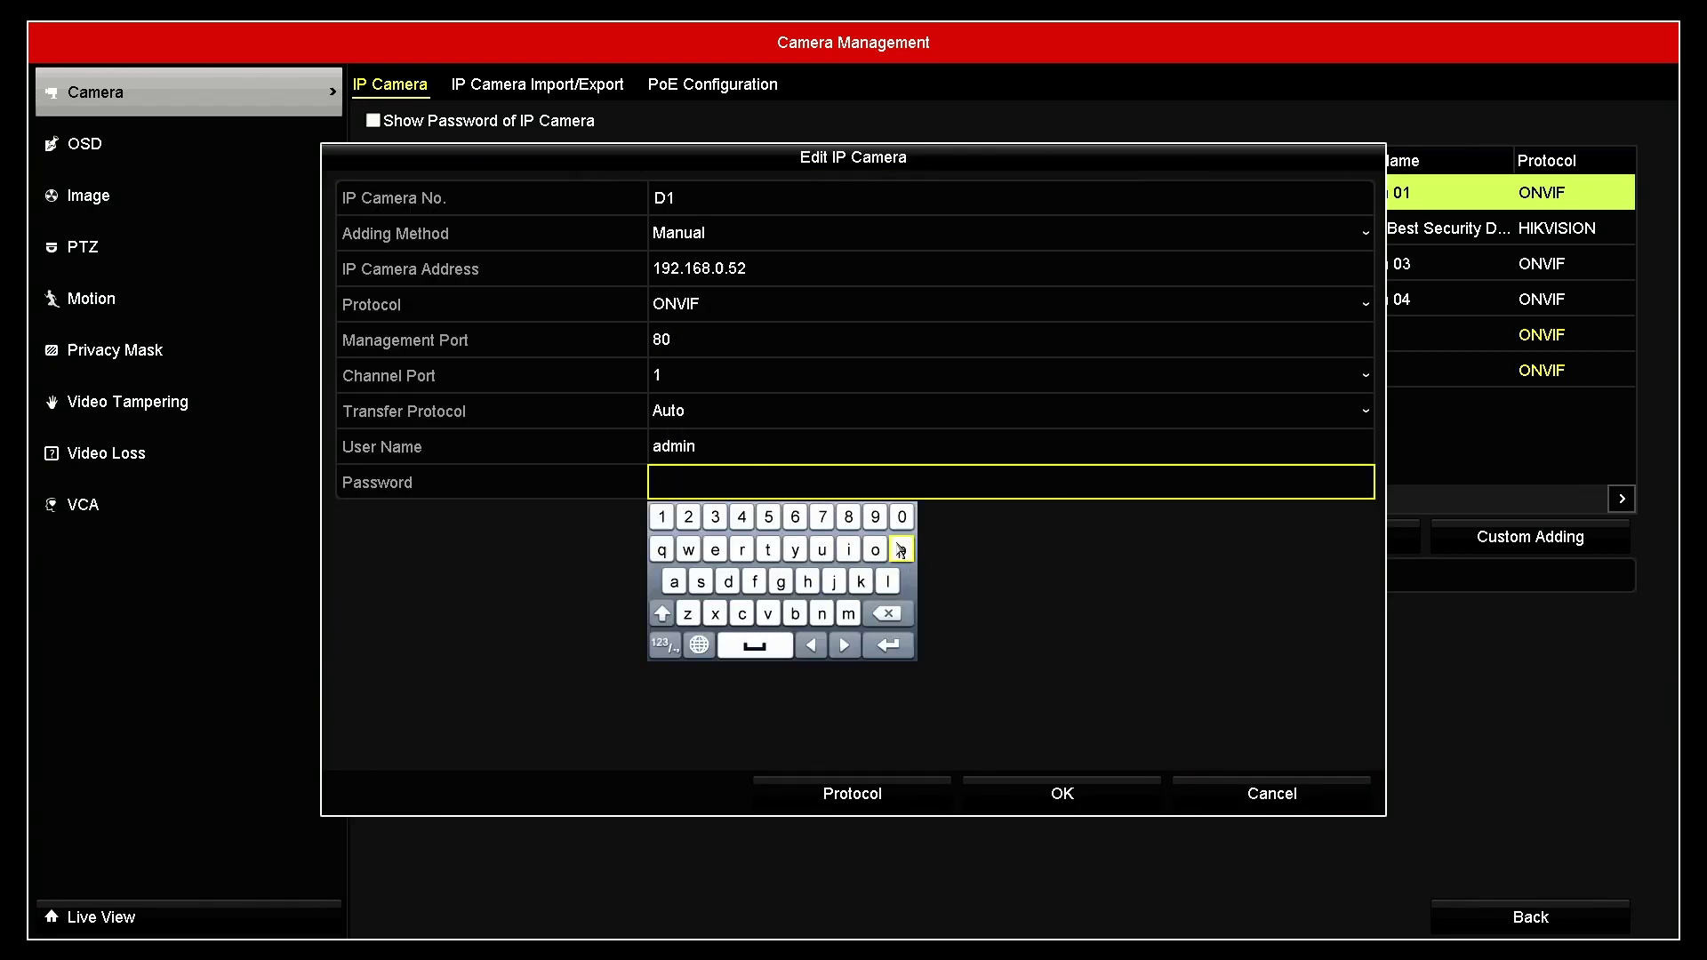
{"action": "left_click", "coordinate": [683, 583]}
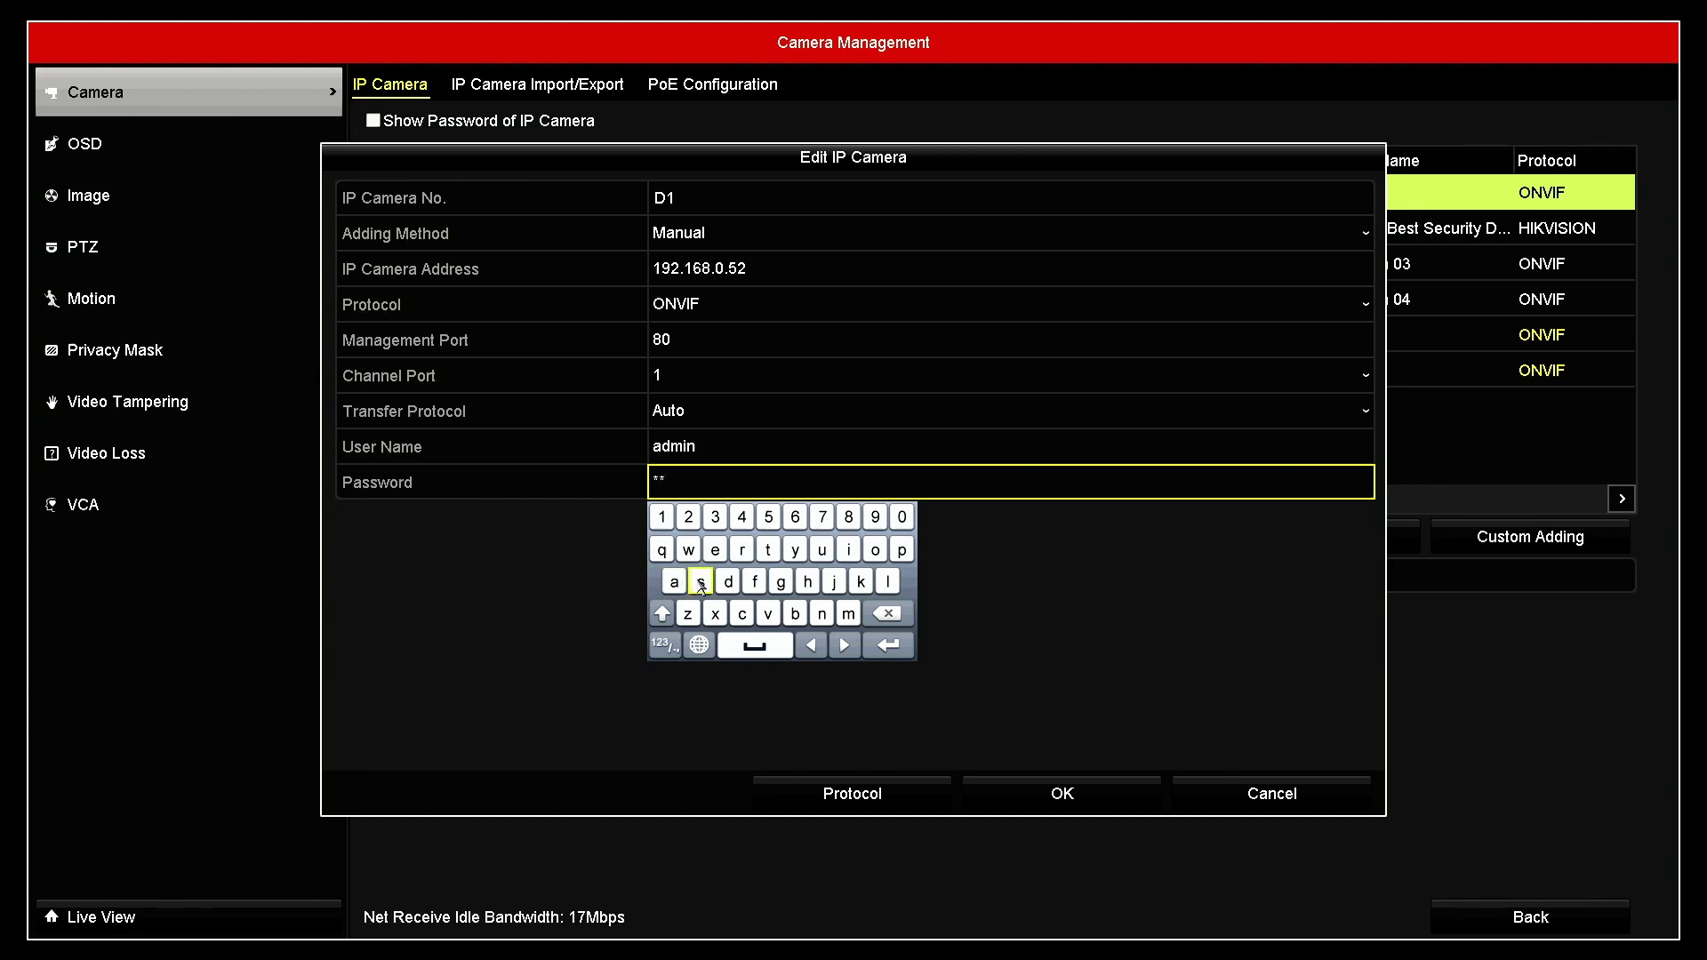
{"action": "left_click", "coordinate": [700, 581]}
{"action": "left_click", "coordinate": [700, 581]}
{"action": "left_click", "coordinate": [887, 644]}
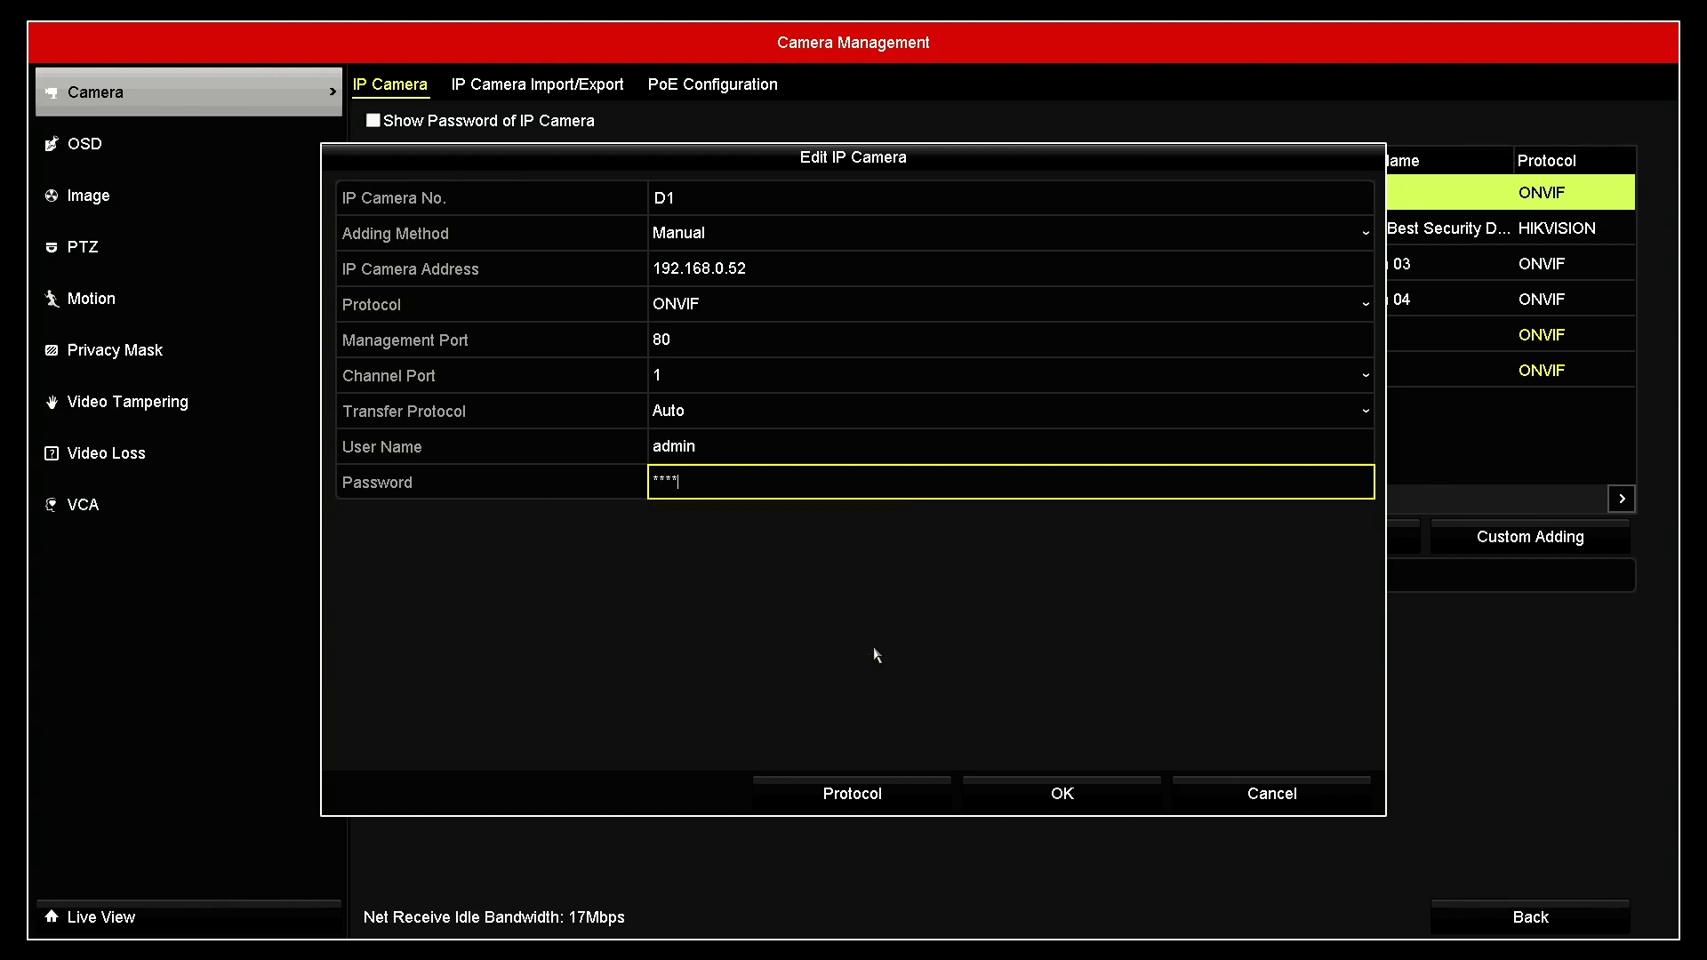
{"action": "left_click", "coordinate": [1062, 792]}
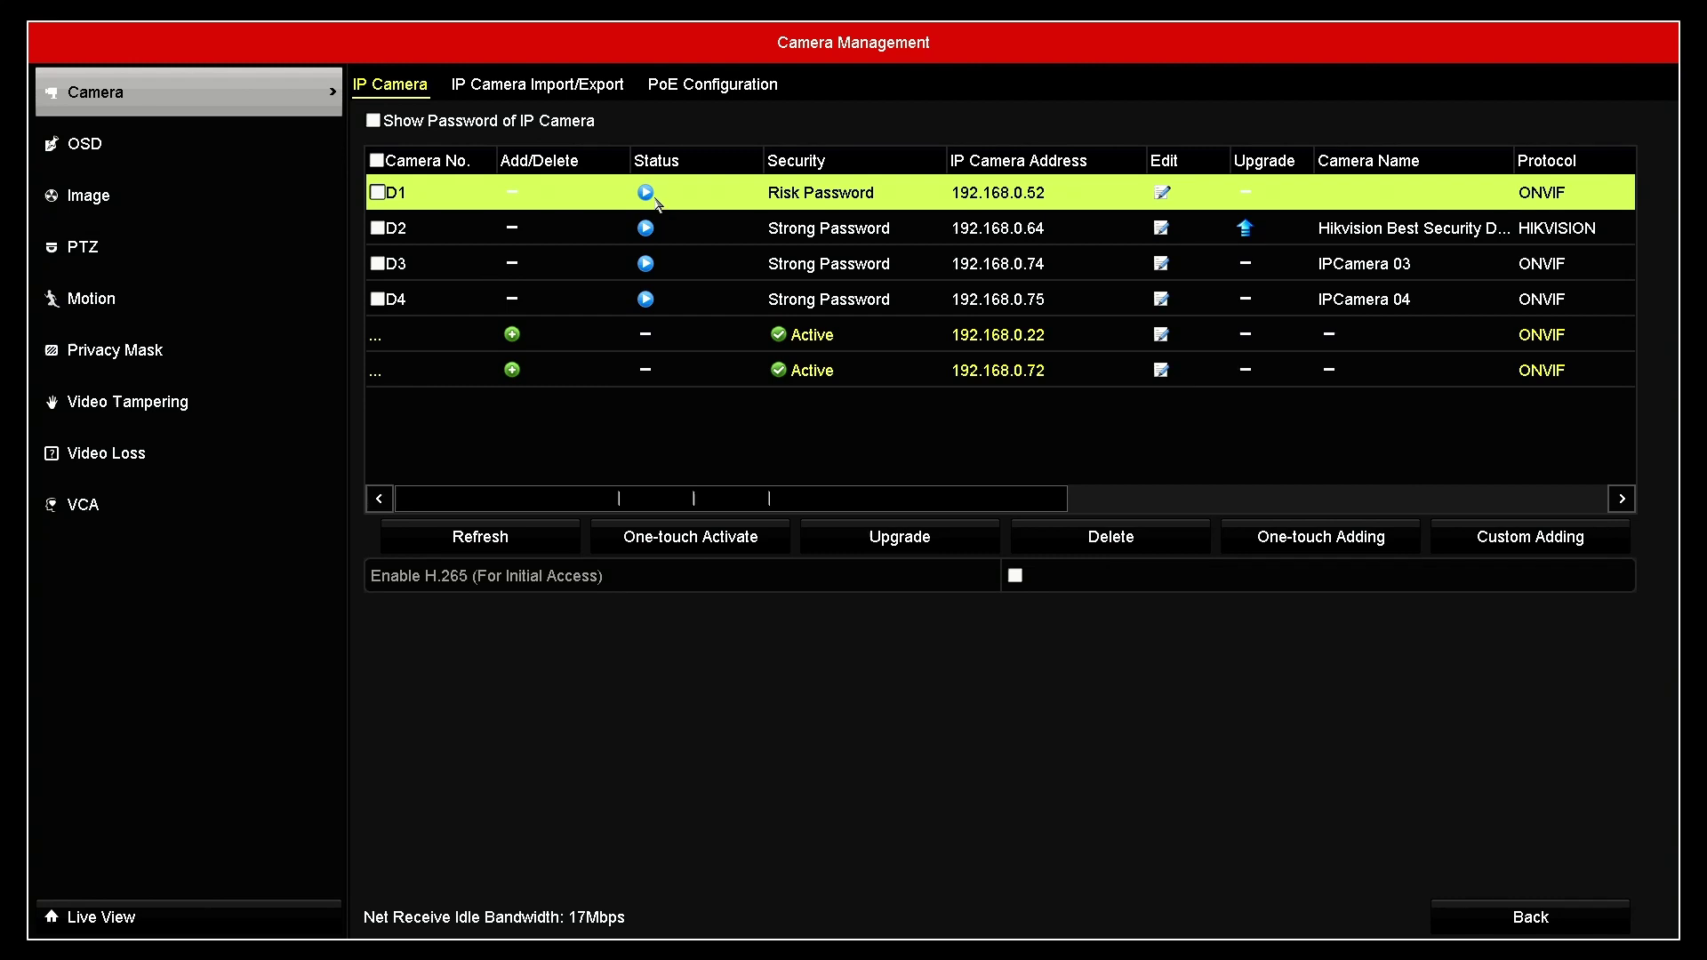
Preview D1's live feed, then leave the menus so the top-left grid tile shows the Axis camera.
{"action": "left_click", "coordinate": [647, 194]}
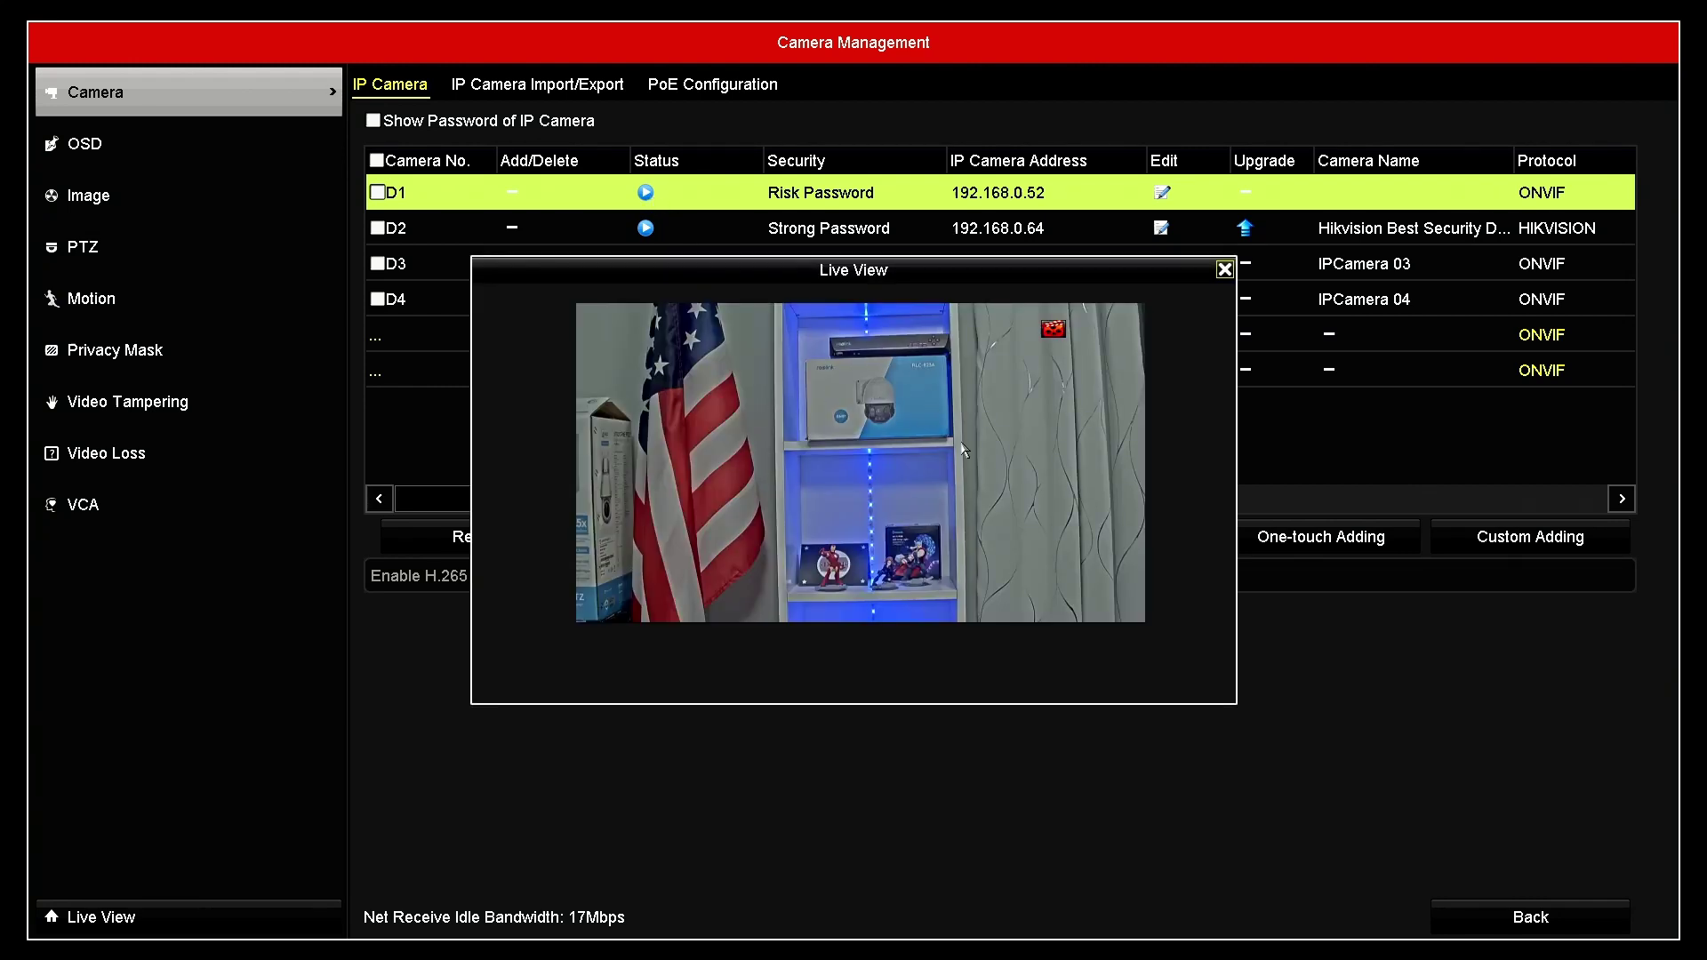
{"action": "left_click", "coordinate": [1224, 270]}
{"action": "left_click", "coordinate": [1503, 911]}
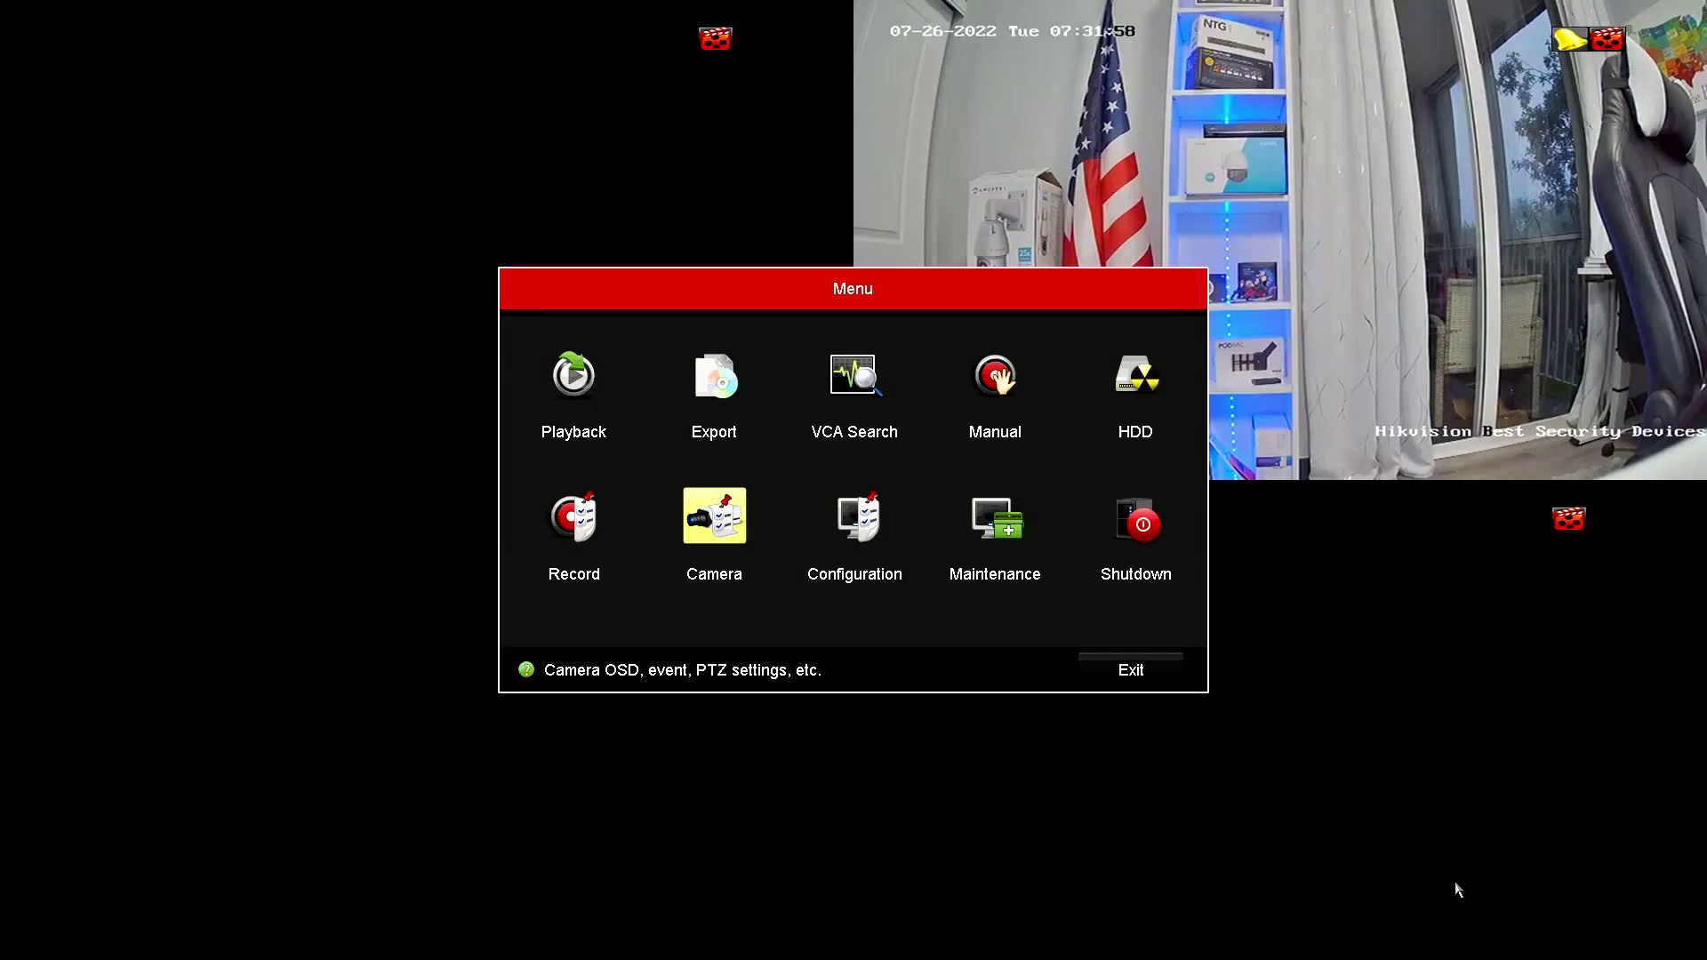
{"action": "left_click", "coordinate": [1154, 675]}
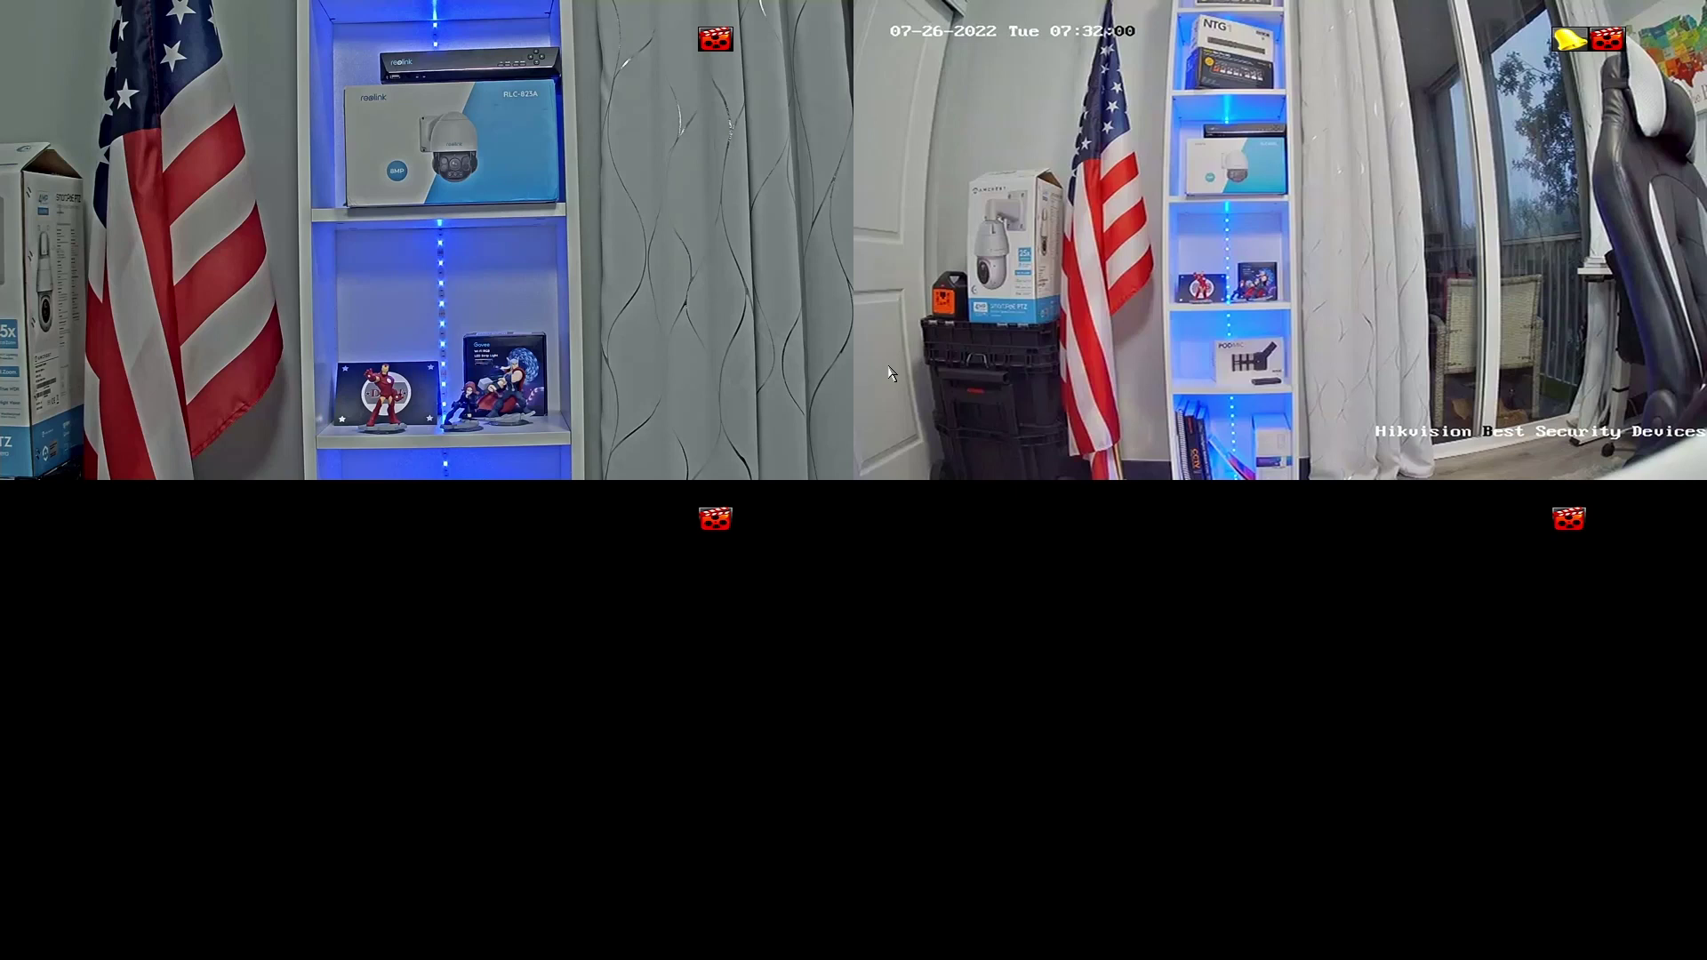